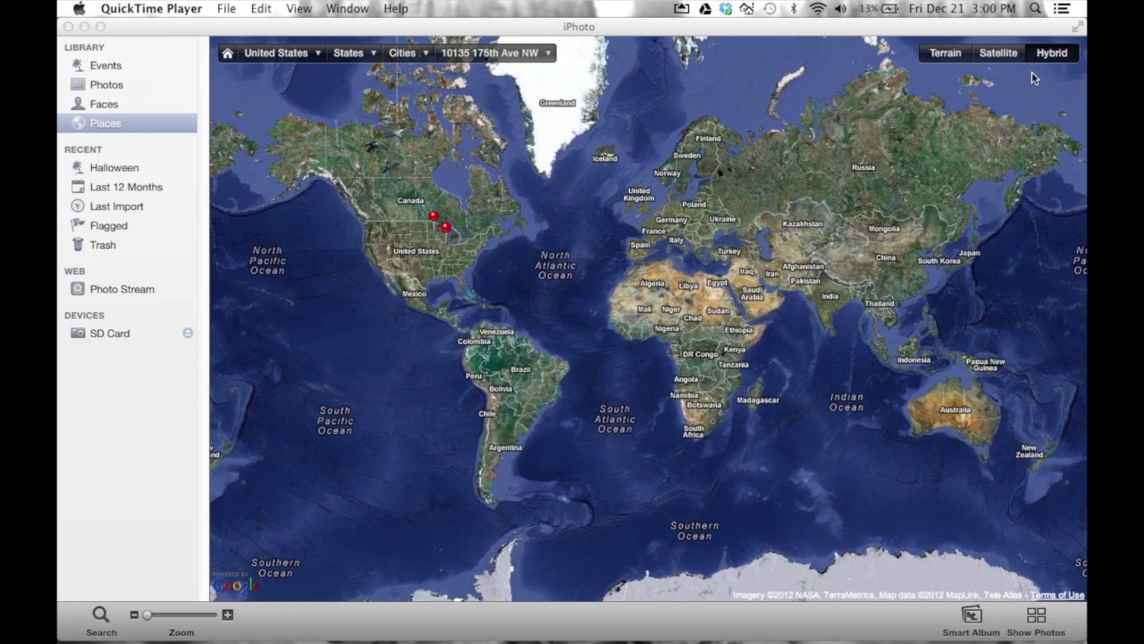
# Bring the iPhoto window, showing the Places world map, to the front.
pyautogui.click(780, 31)
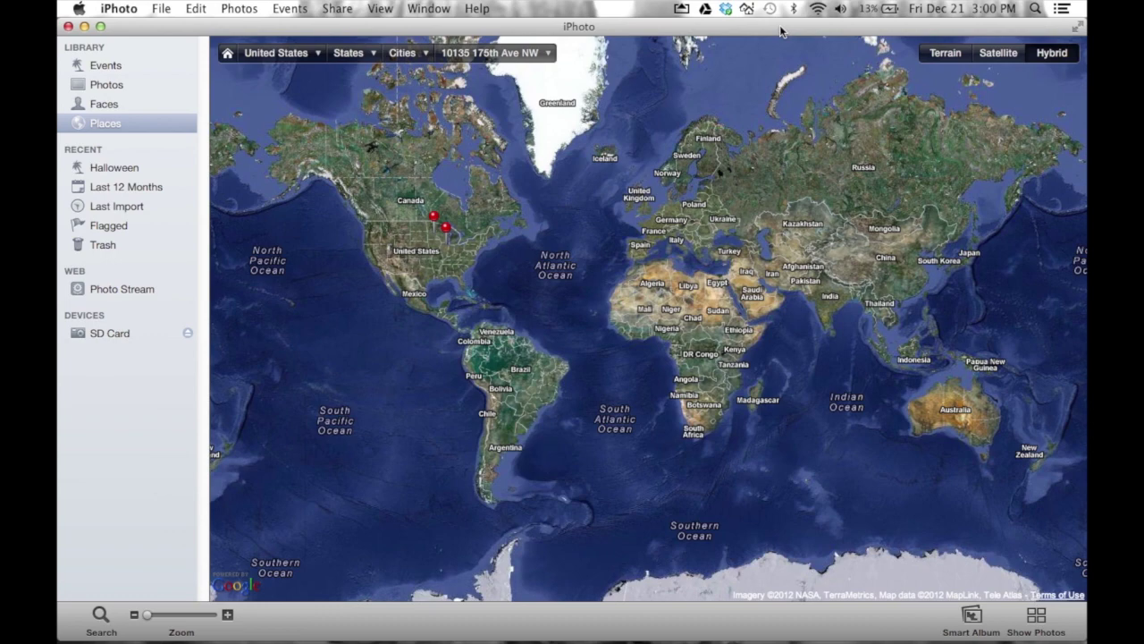
# Preview the Events, Photos, Faces and Places views, return to Events, and hide the info panel.
pyautogui.click(107, 67)
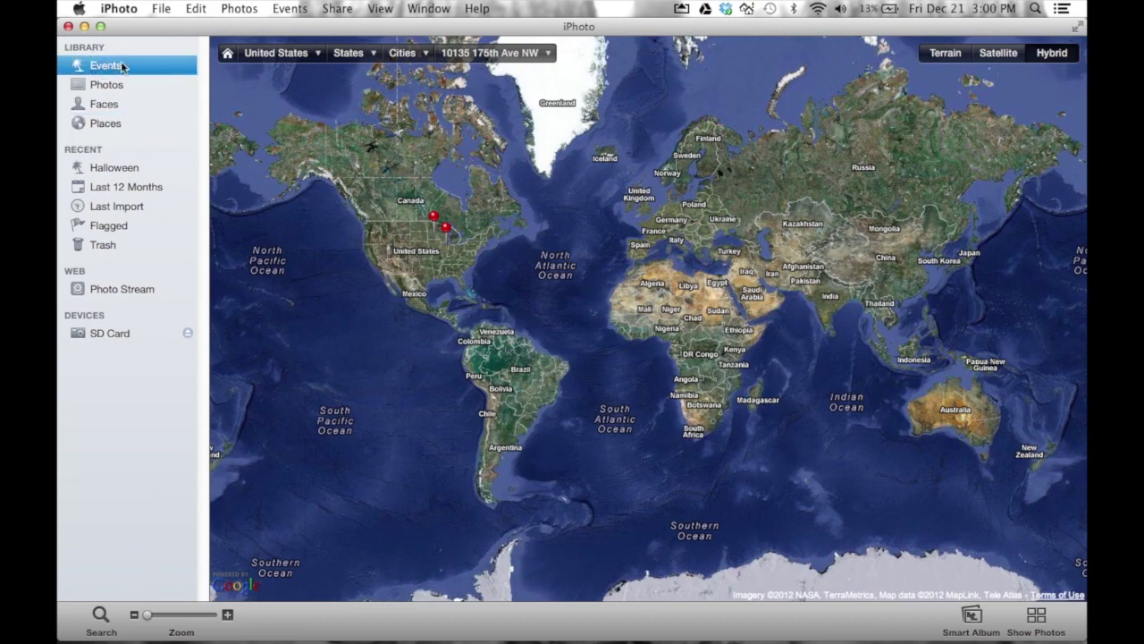
pyautogui.click(114, 86)
pyautogui.click(112, 103)
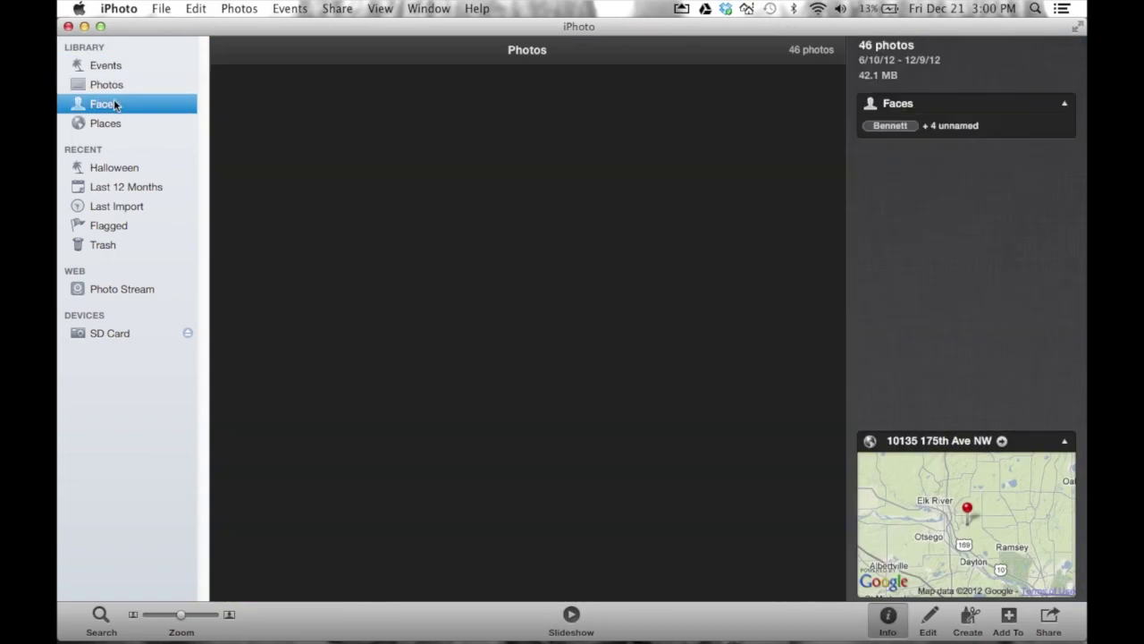
pyautogui.click(126, 125)
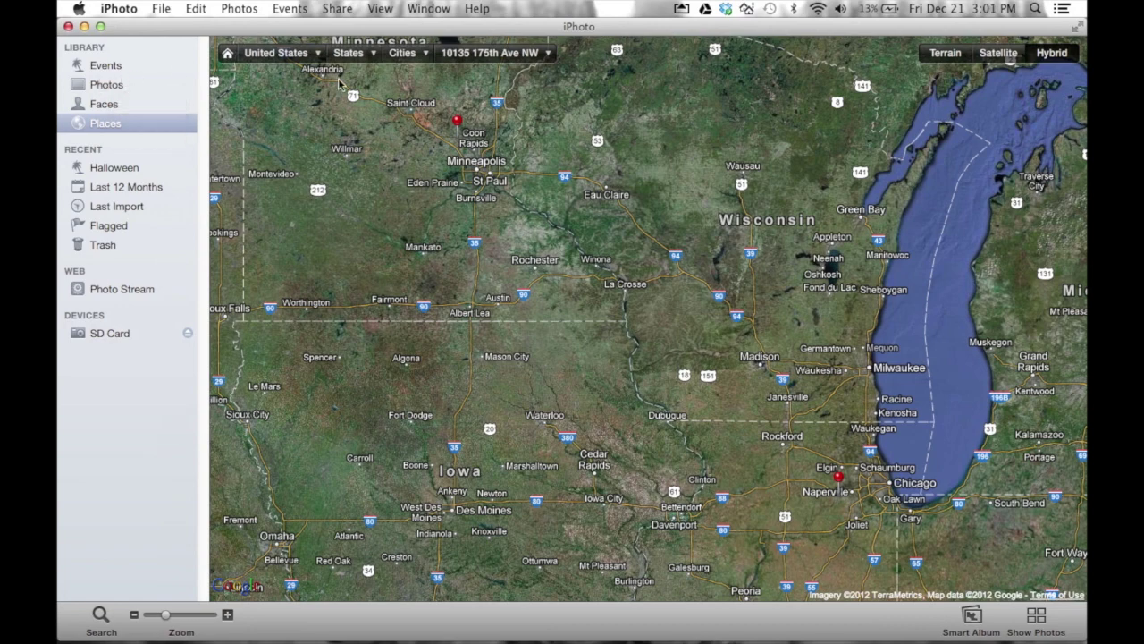
pyautogui.click(113, 70)
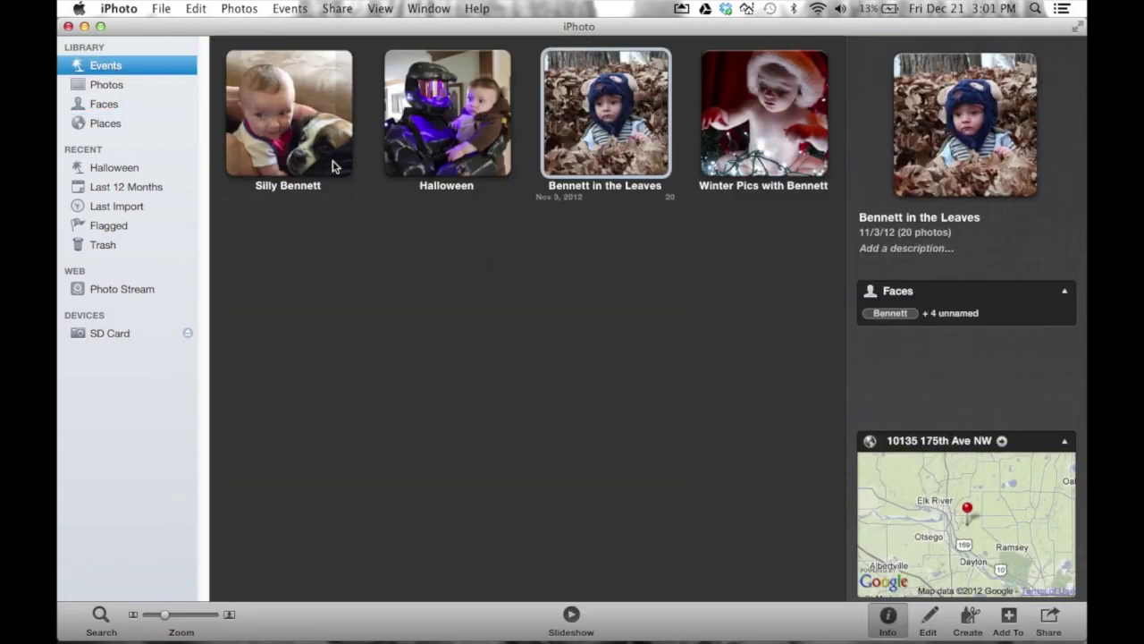
pyautogui.click(892, 616)
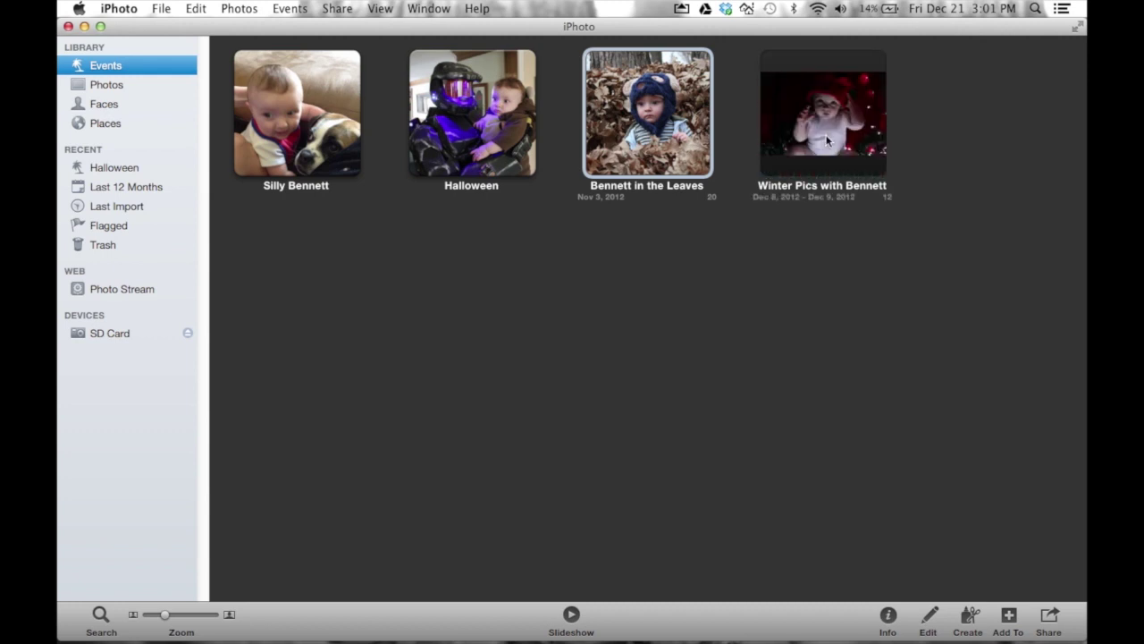
# Open the Winter Pics with Bennett event to view its 12 photos.
pyautogui.doubleClick(814, 139)
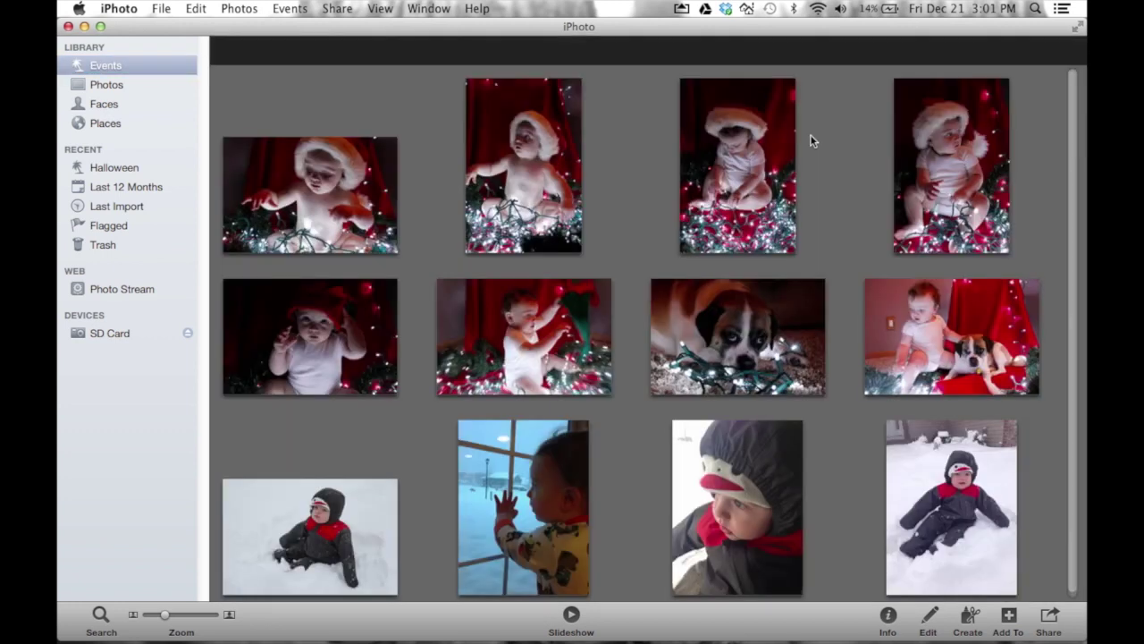
# Scroll through the snow photos, Shift-select across the bottom row, then clear the selection.
pyautogui.moveTo(518, 189)
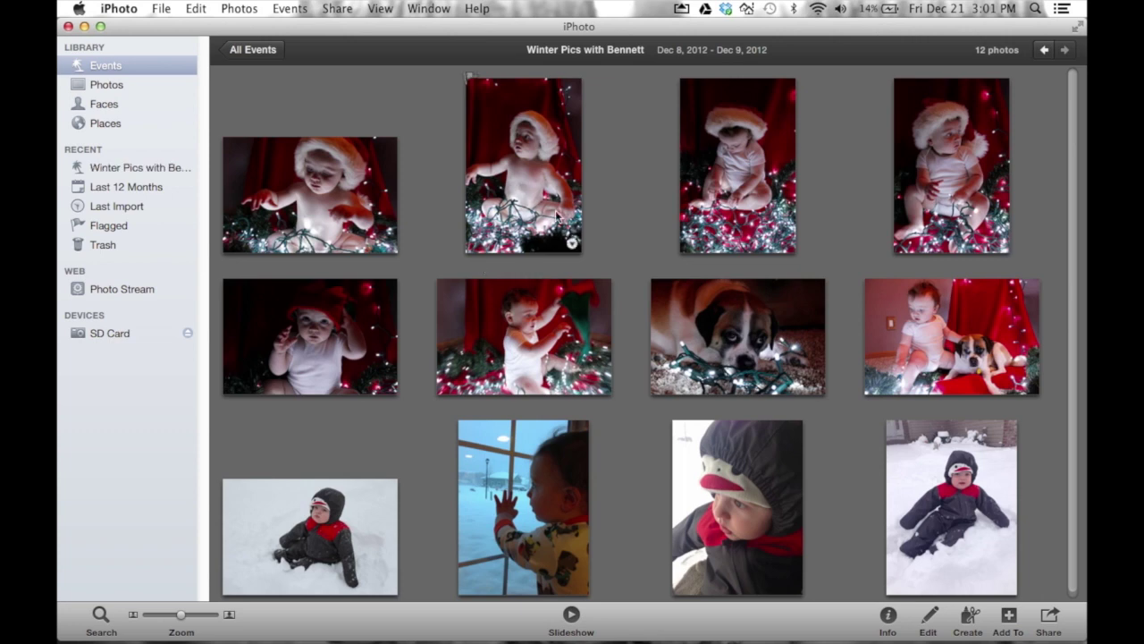
pyautogui.scroll(-1, 787, 424)
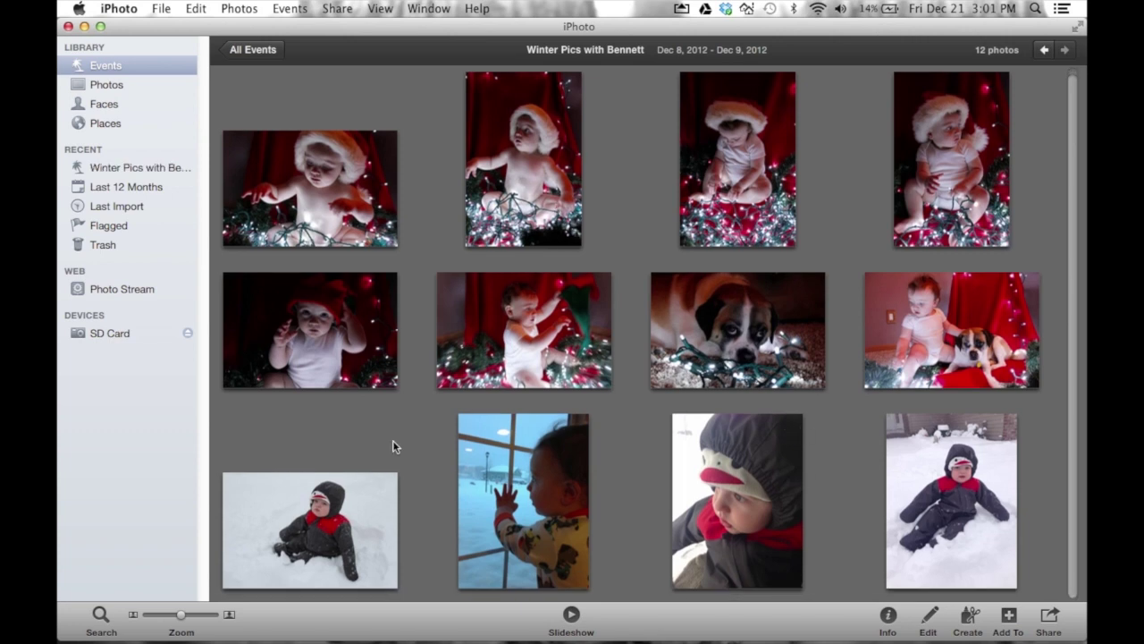
pyautogui.scroll(1, 488, 188)
pyautogui.scroll(-1, 488, 188)
pyautogui.click(313, 541)
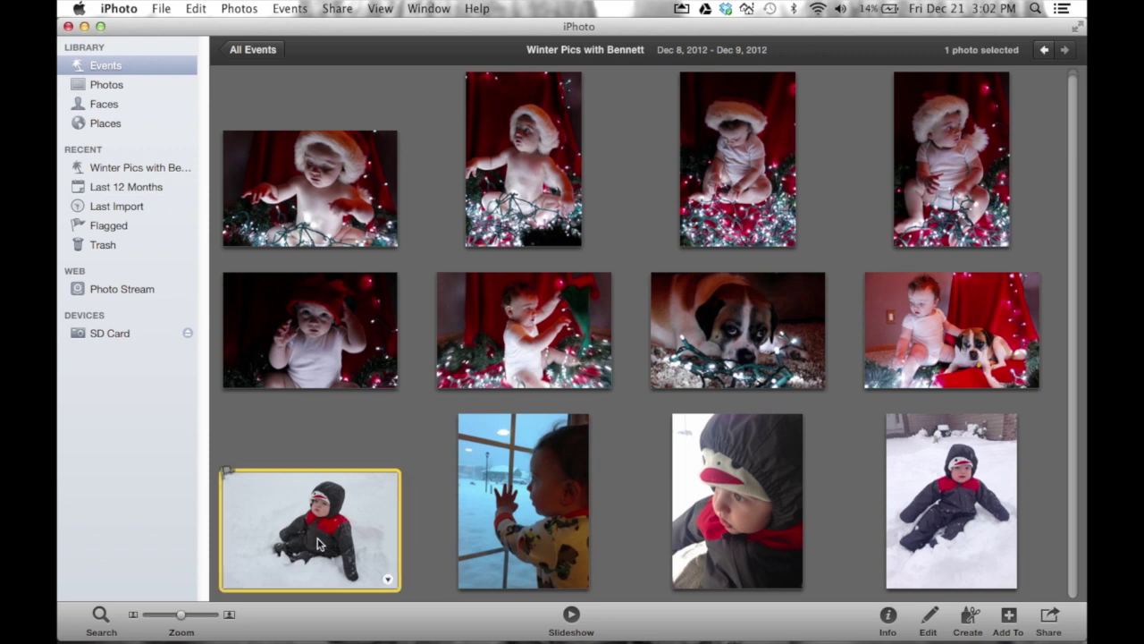
pyautogui.keyDown('shift'); pyautogui.click(911, 491); pyautogui.keyUp('shift')
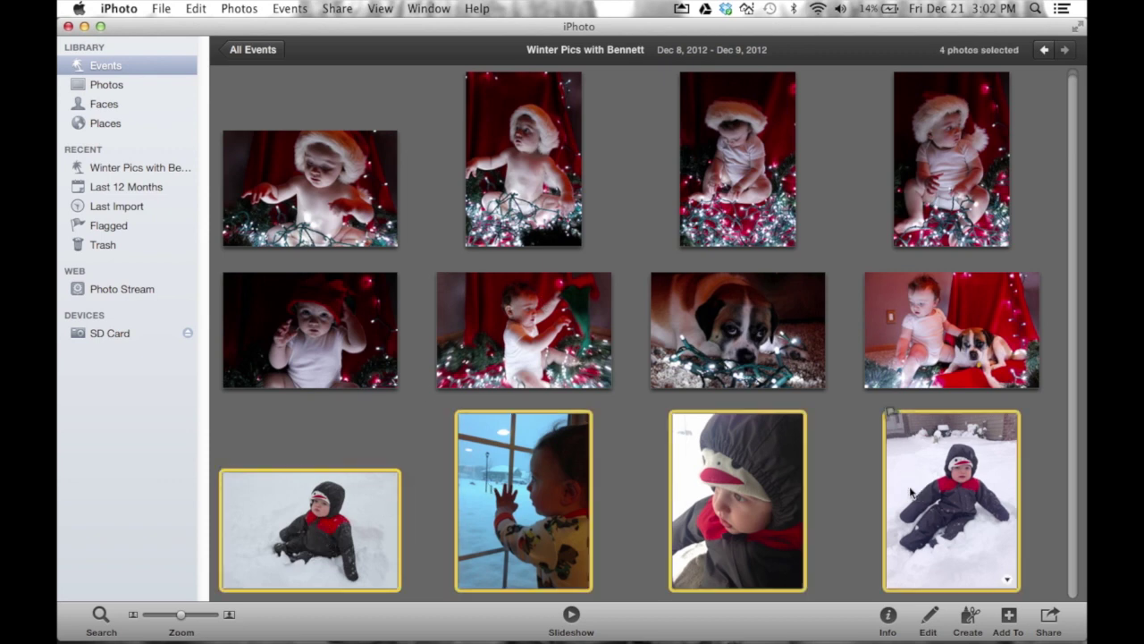
pyautogui.click(836, 487)
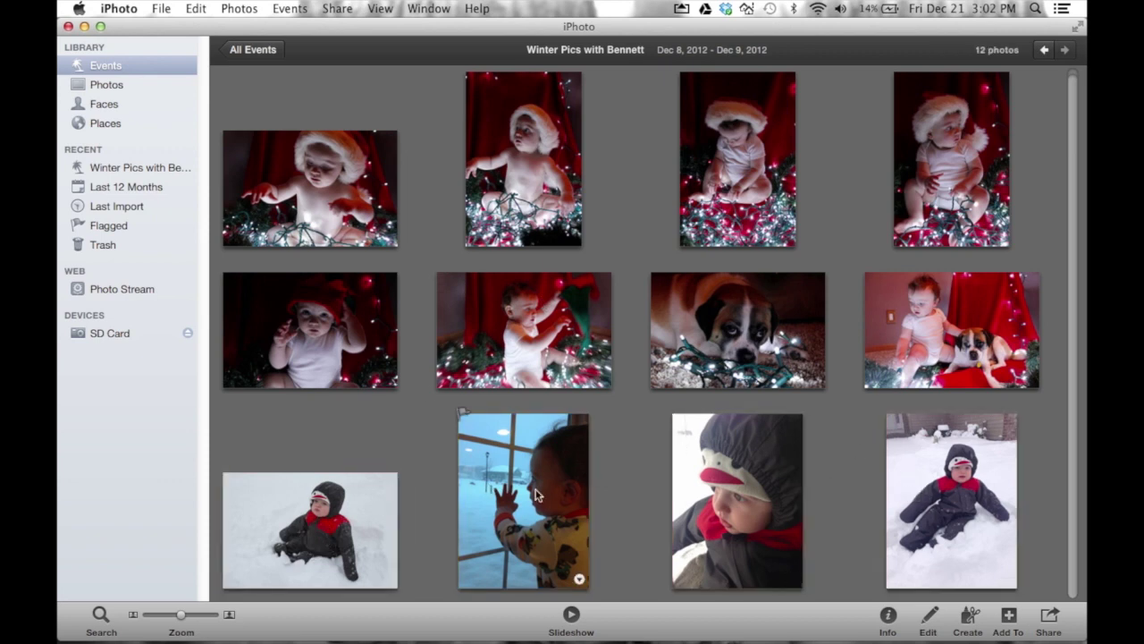
# Select single snow photos in turn, then return to the All Events overview.
pyautogui.click(315, 523)
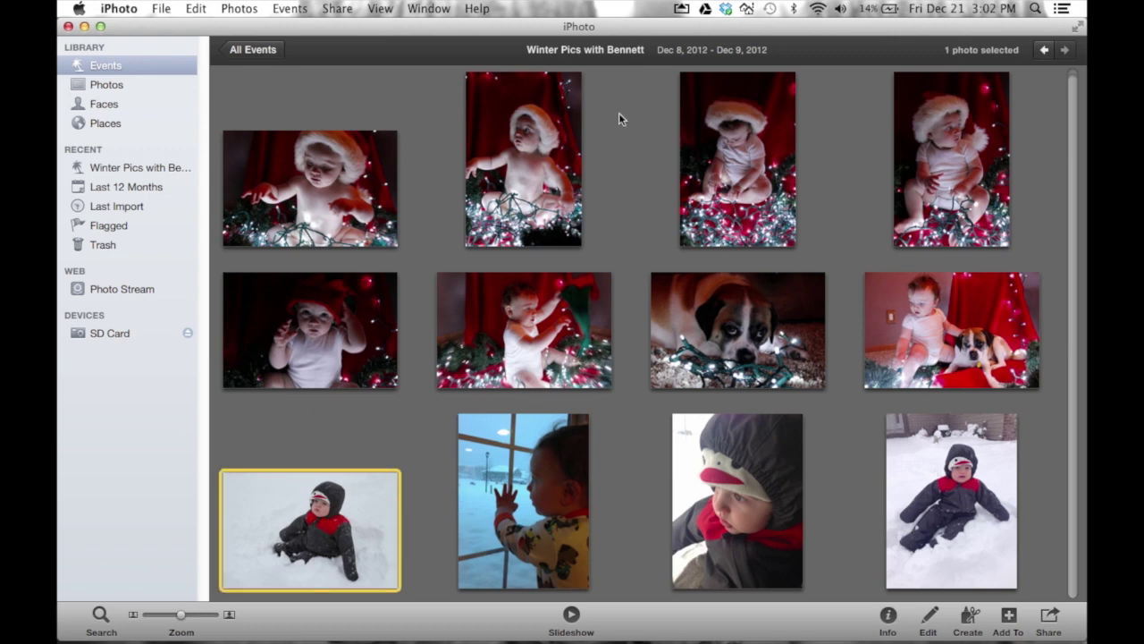
pyautogui.click(524, 160)
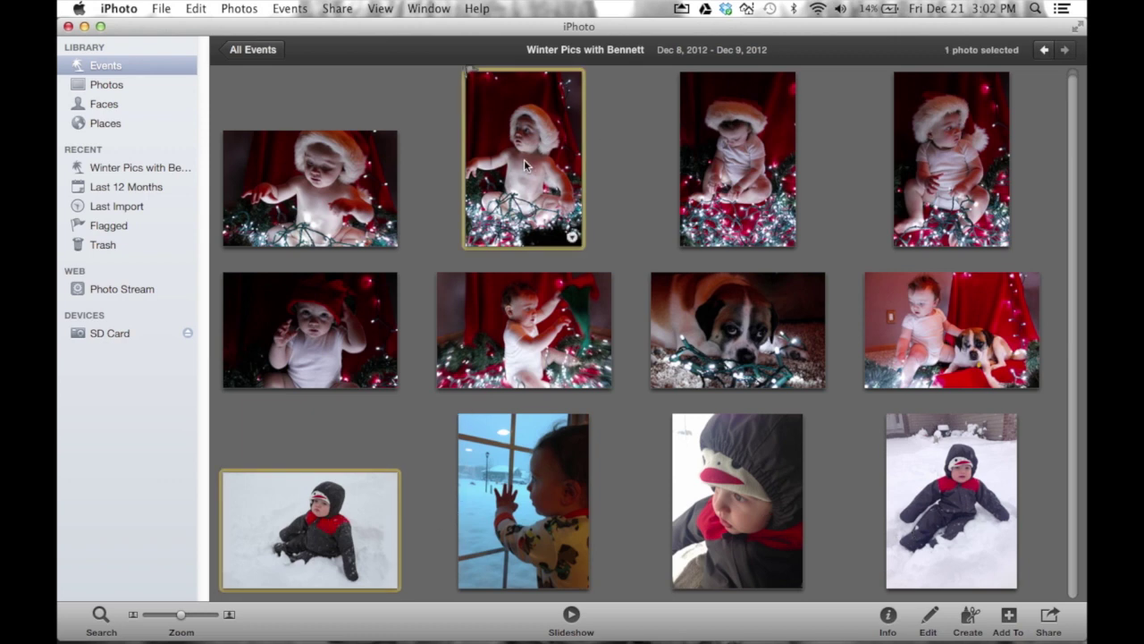
pyautogui.click(259, 49)
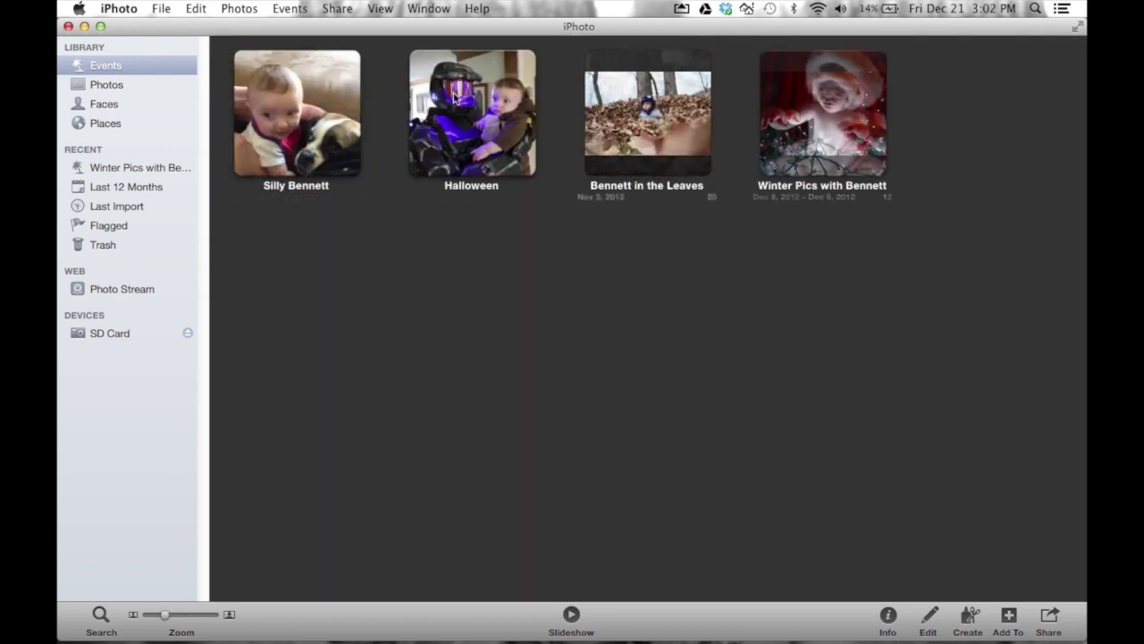
# Create a new empty album with File > New Album, confirming the empty-album prompt.
pyautogui.click(162, 9)
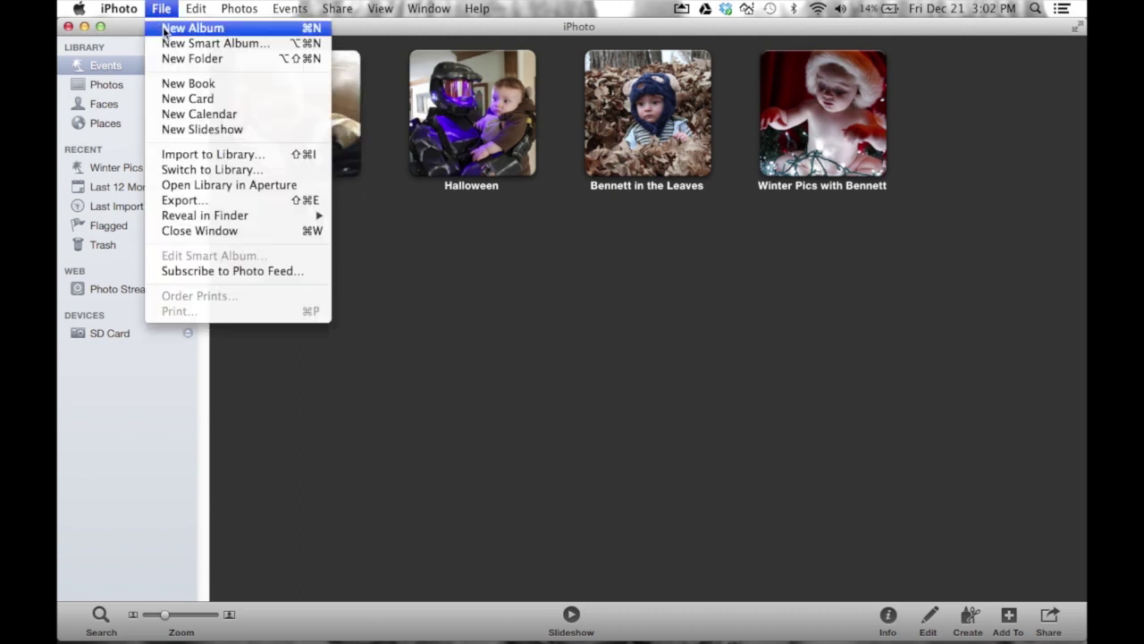
pyautogui.click(164, 29)
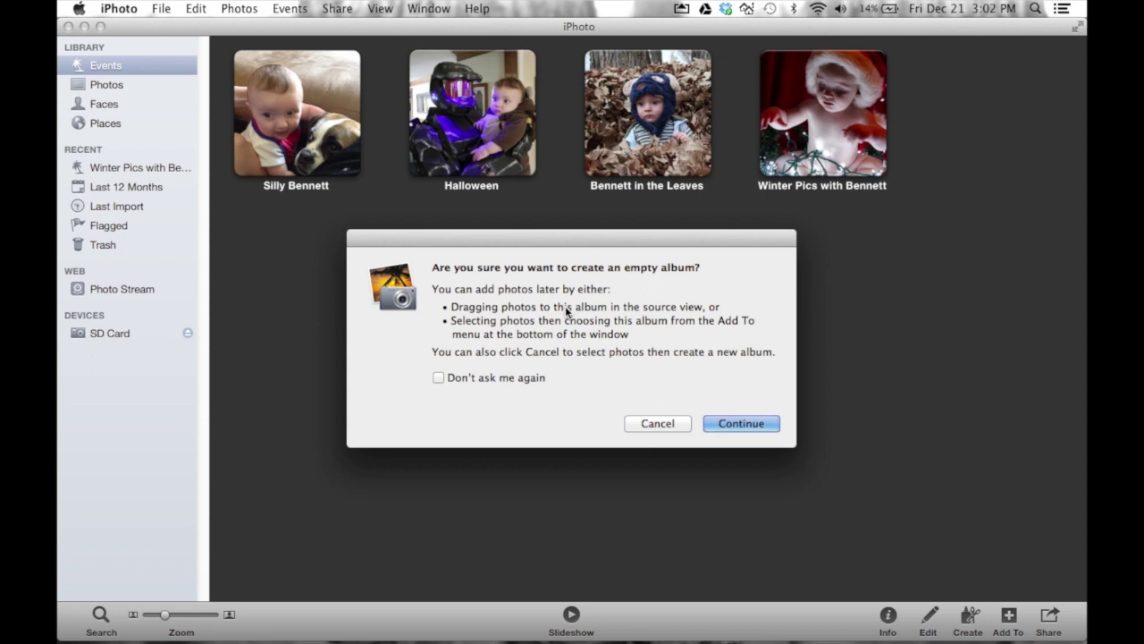
pyautogui.click(739, 423)
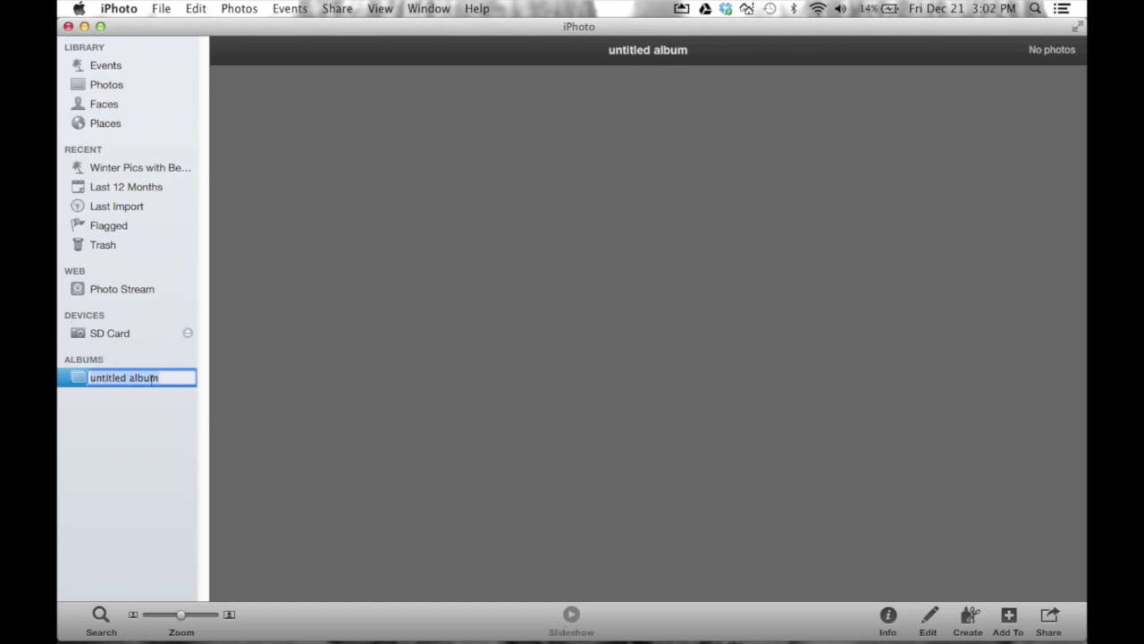
# Name the new album 'Bennett in Snow', then edit it to 'Bennett Outdoors'.
pyautogui.write('Bennett in Snow')
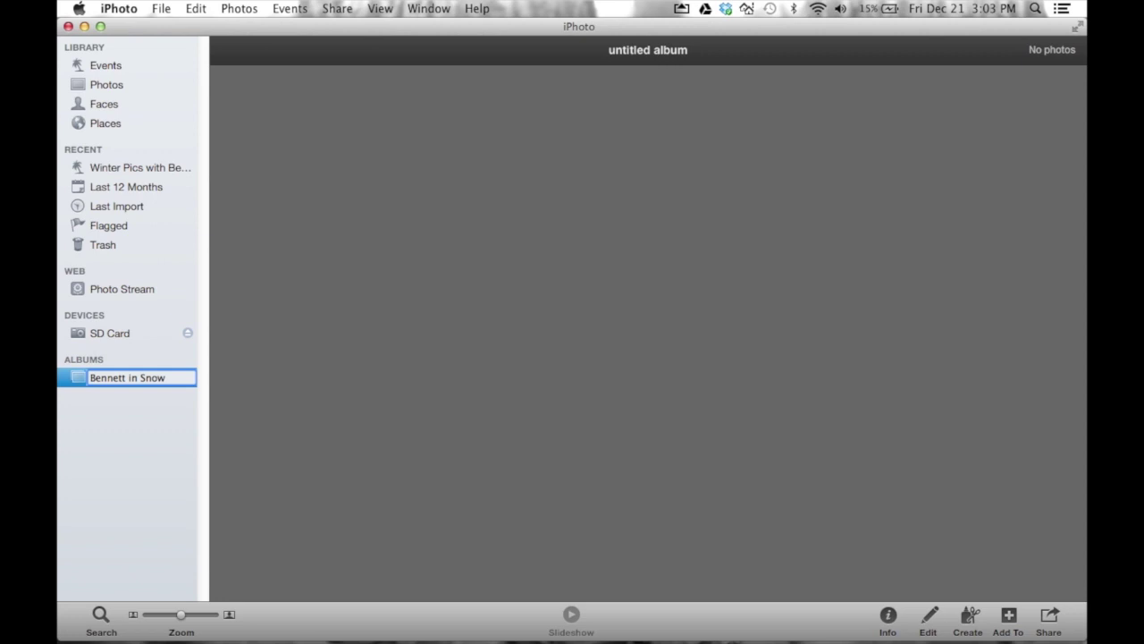
pyautogui.press('Return')
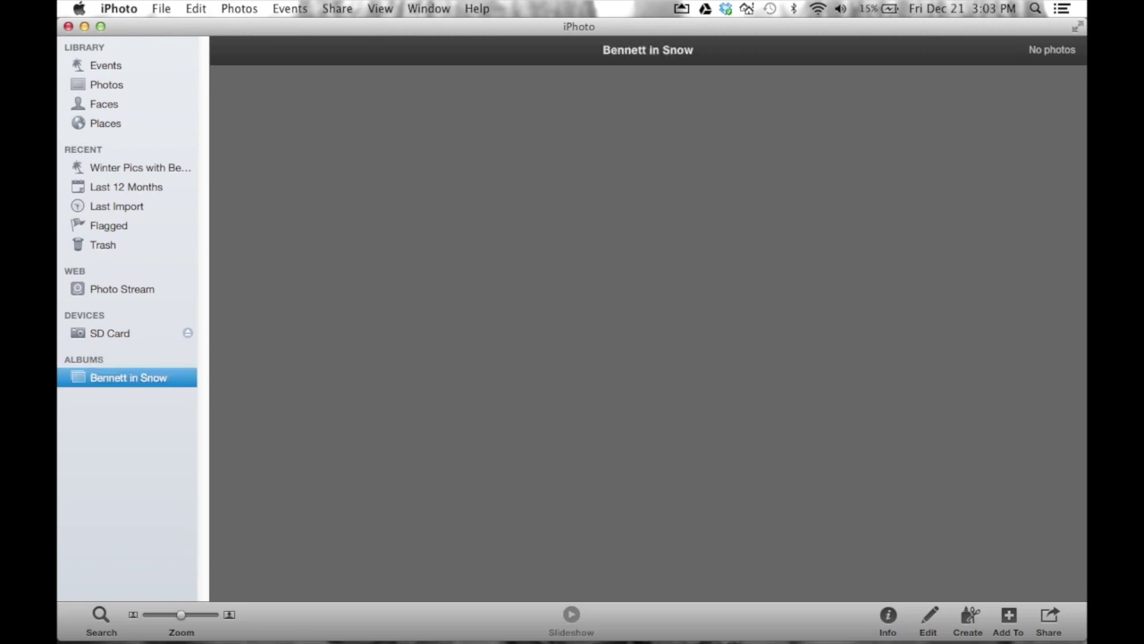
pyautogui.click(117, 381)
pyautogui.click(141, 378)
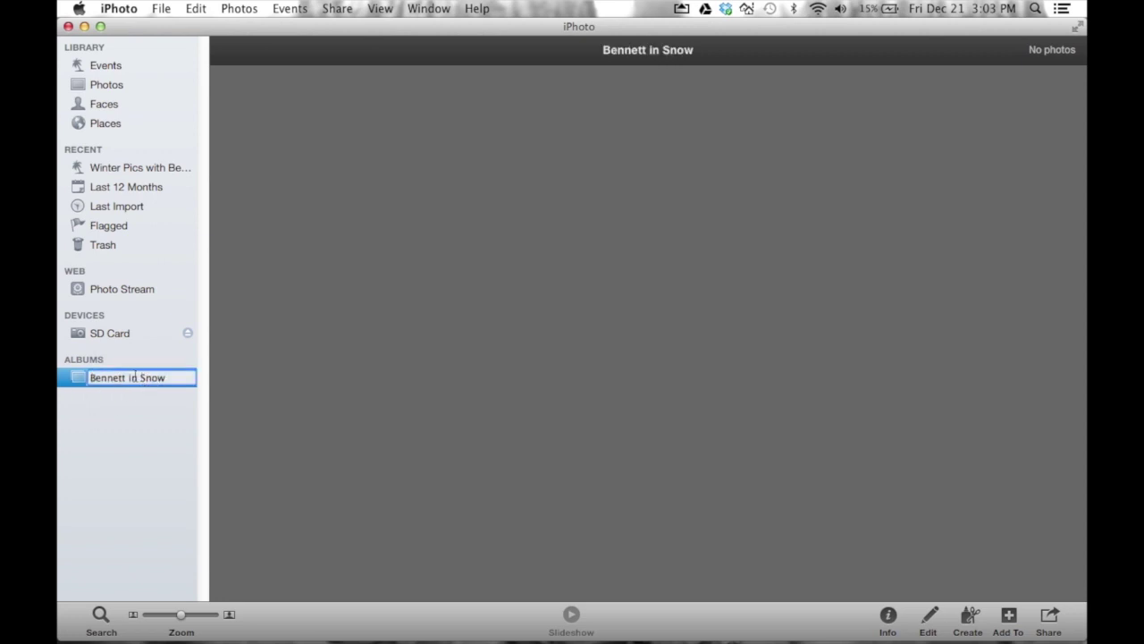
pyautogui.moveTo(126, 377); pyautogui.dragTo(212, 378)
pyautogui.press('BackSpace')
pyautogui.click(73, 383)
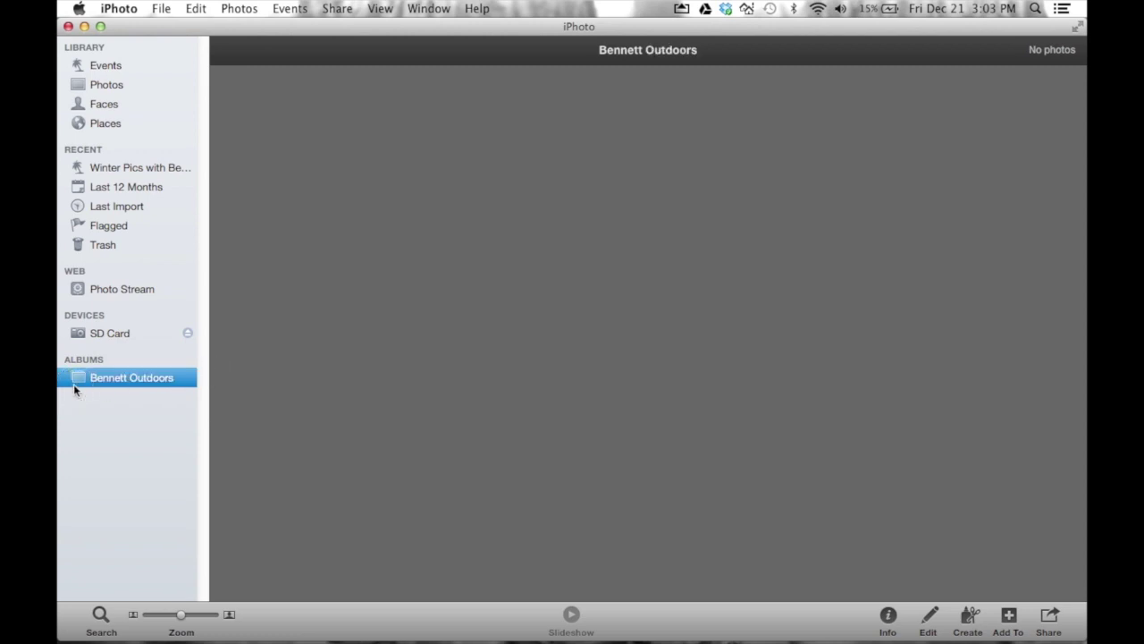
pyautogui.click(119, 59)
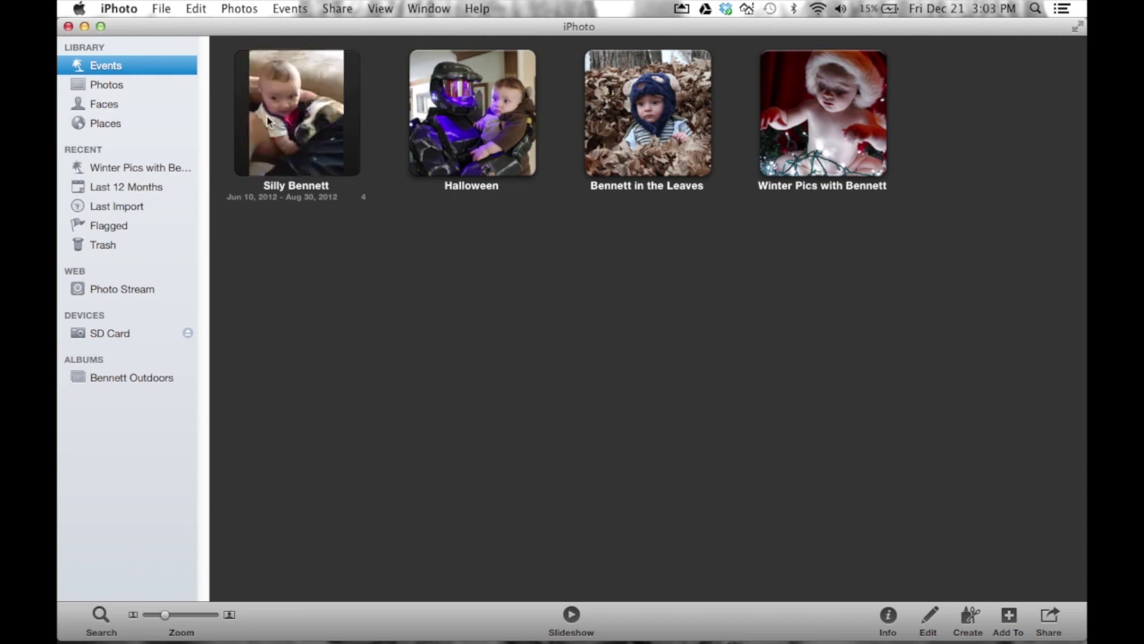
# Drag the baby-in-cap photo from Silly Bennett into the Bennett Outdoors album.
pyautogui.doubleClick(291, 120)
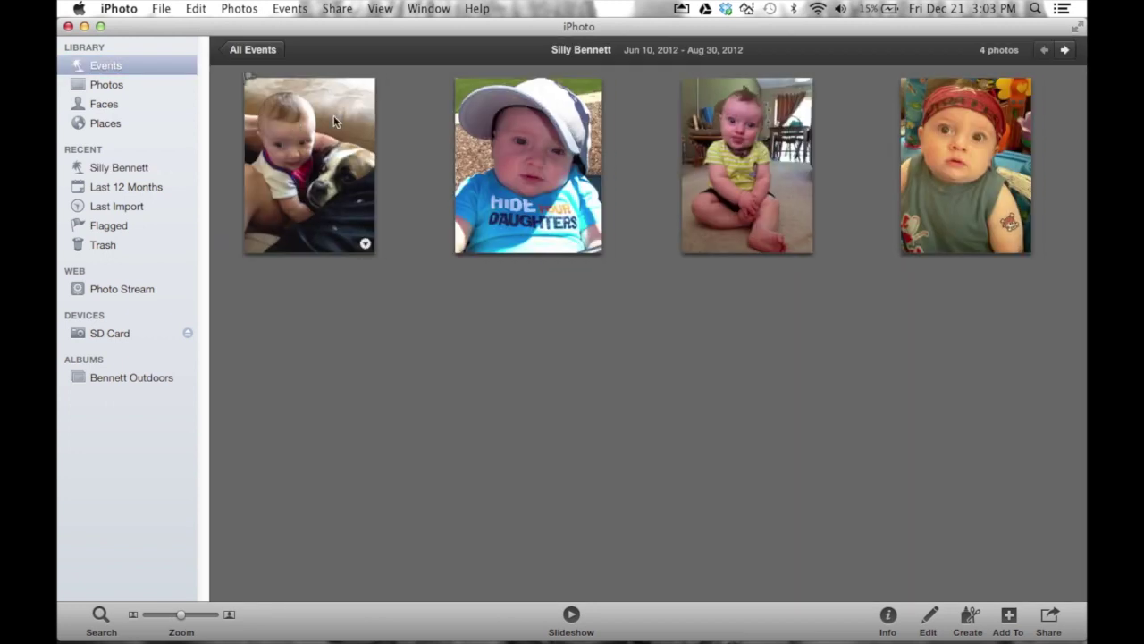
pyautogui.click(550, 179)
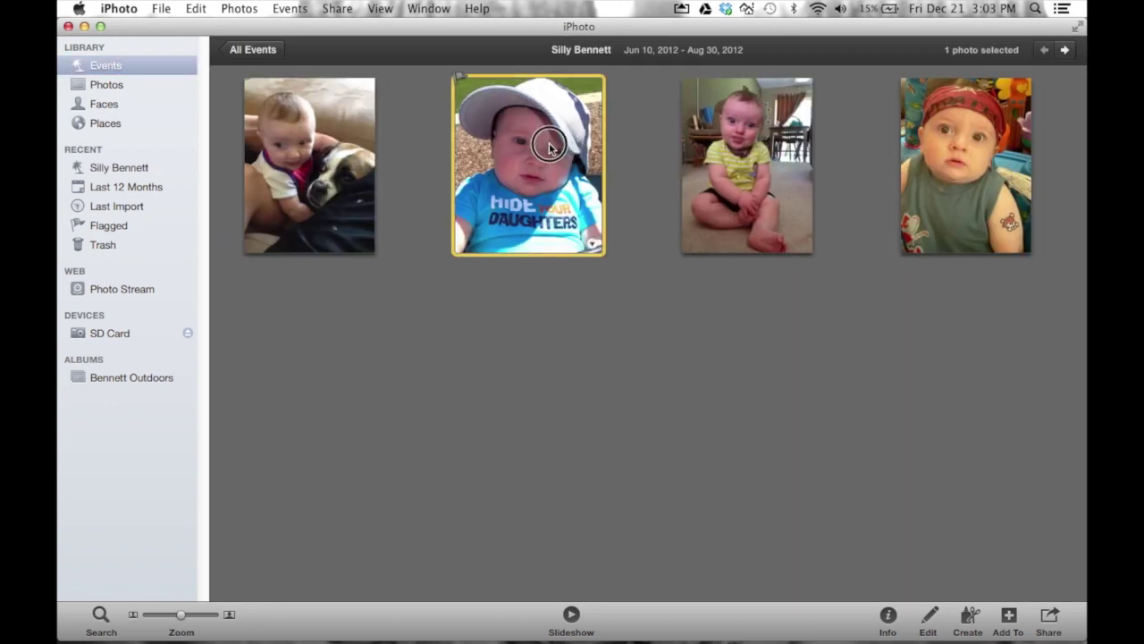
pyautogui.moveTo(549, 147); pyautogui.dragTo(146, 383)
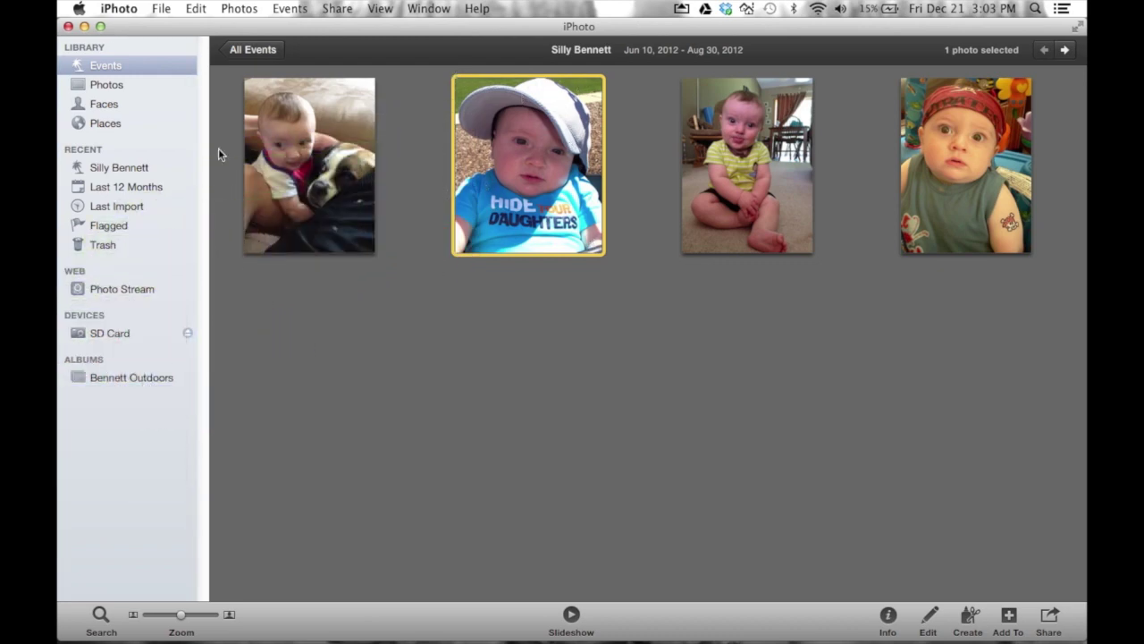
pyautogui.click(257, 50)
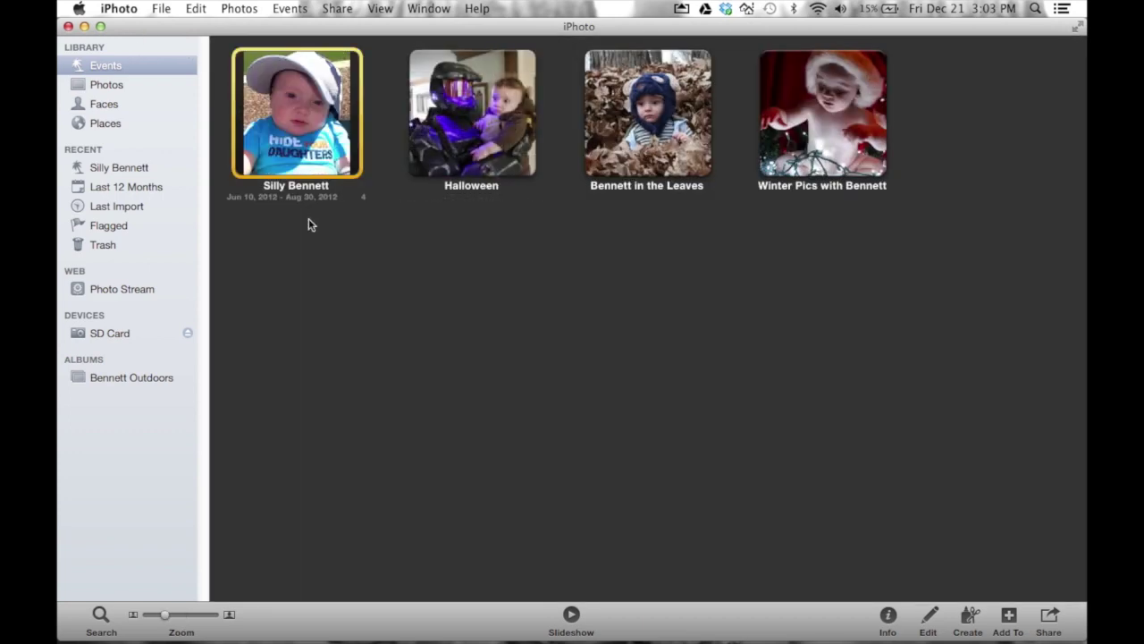
# Remove the cap photo from the Bennett Outdoors album and return to Events.
pyautogui.click(135, 376)
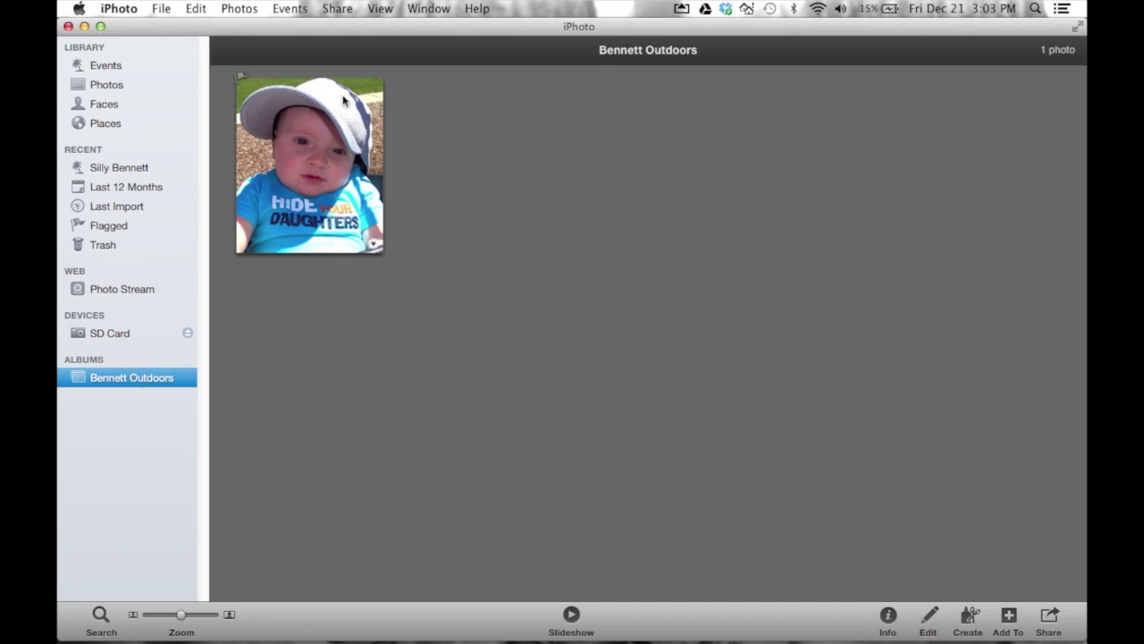
pyautogui.click(304, 170)
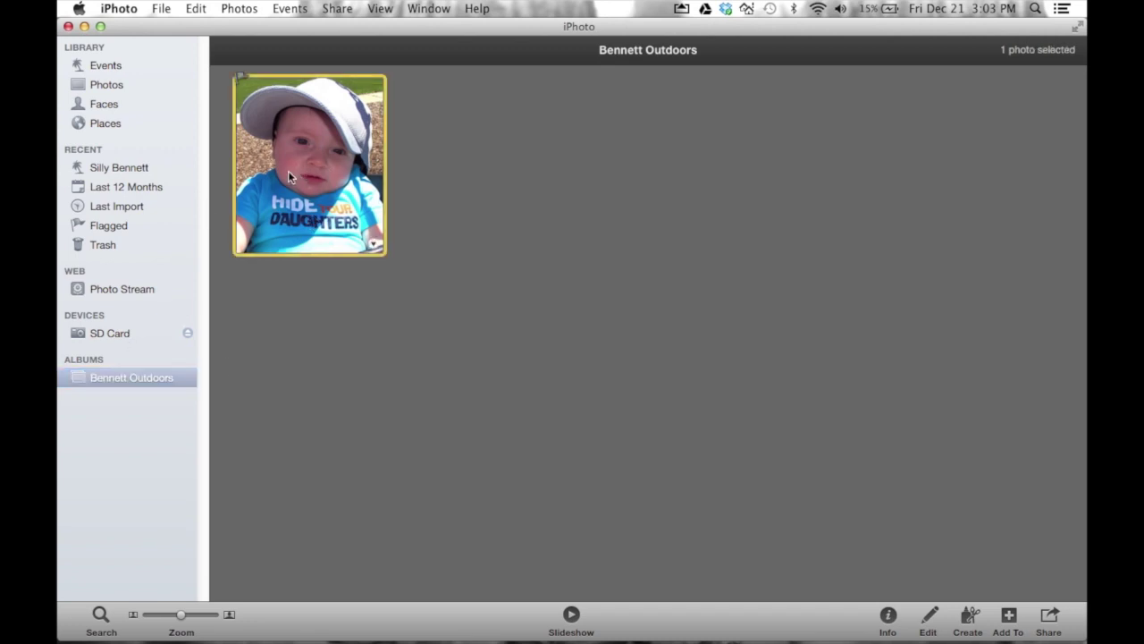
pyautogui.press('BackSpace')
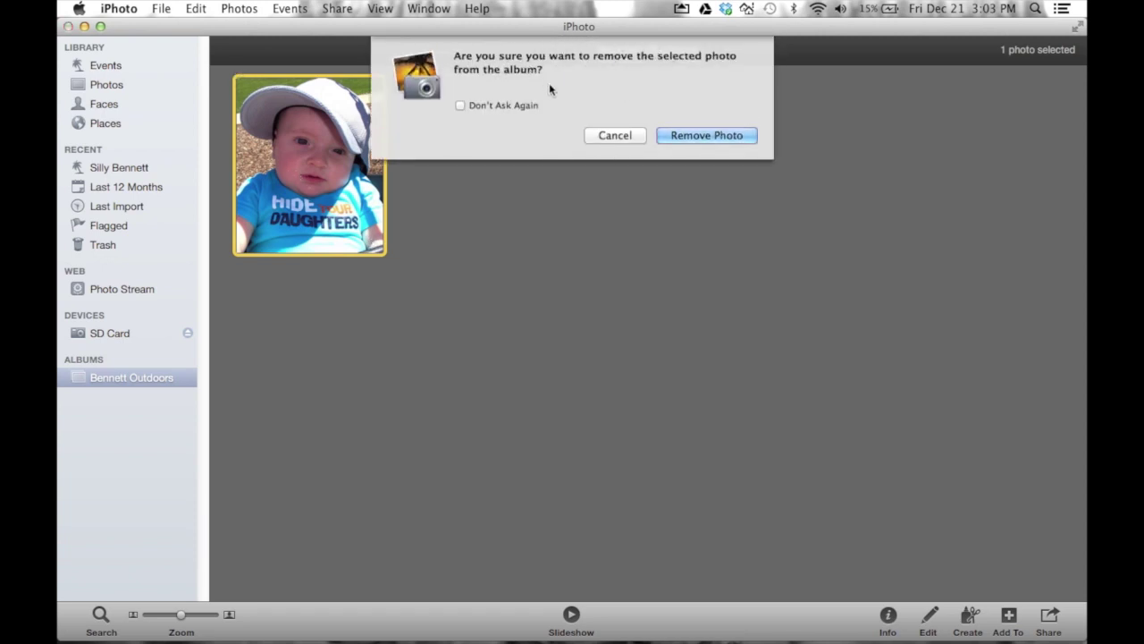
pyautogui.click(703, 135)
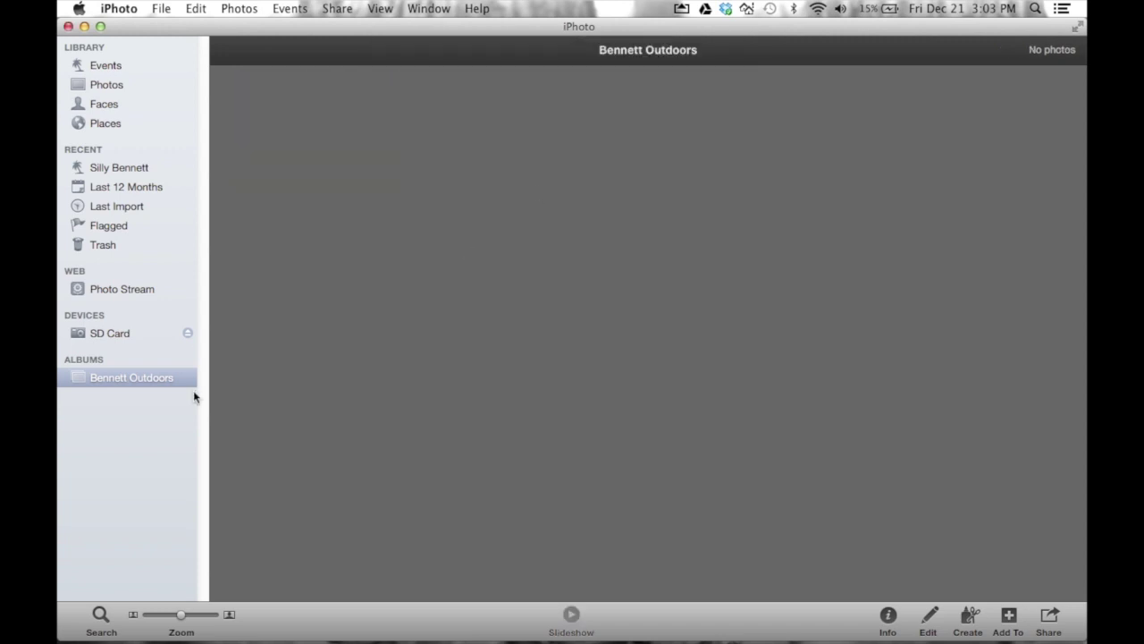
pyautogui.click(100, 65)
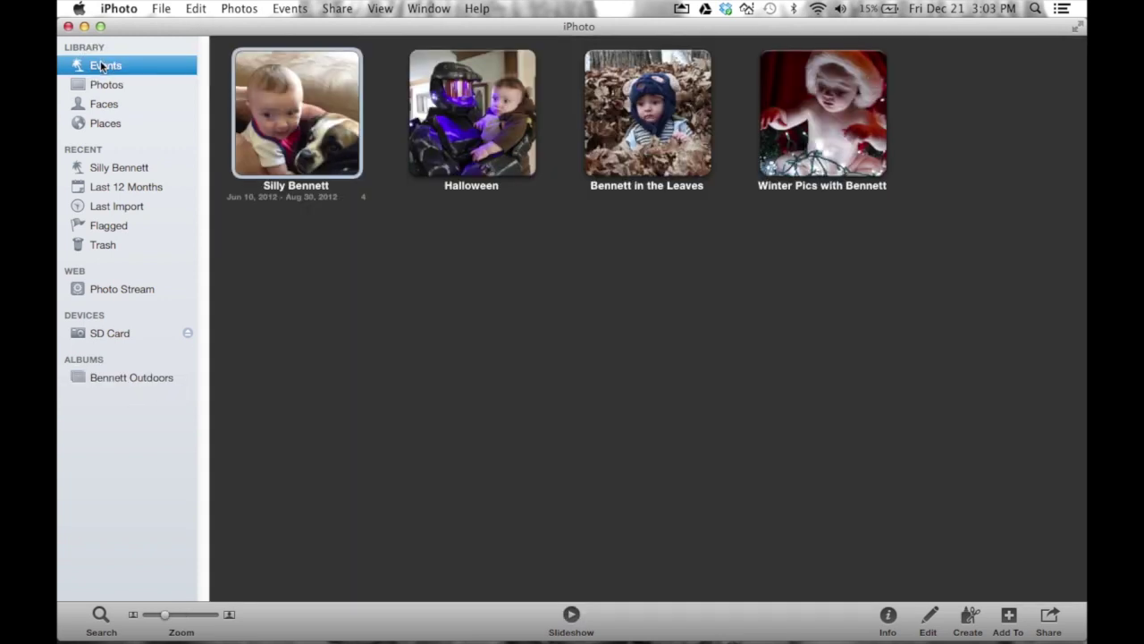
# Re-add the baby-in-cap photo to Bennett Outdoors and verify it is in the album.
pyautogui.doubleClick(309, 116)
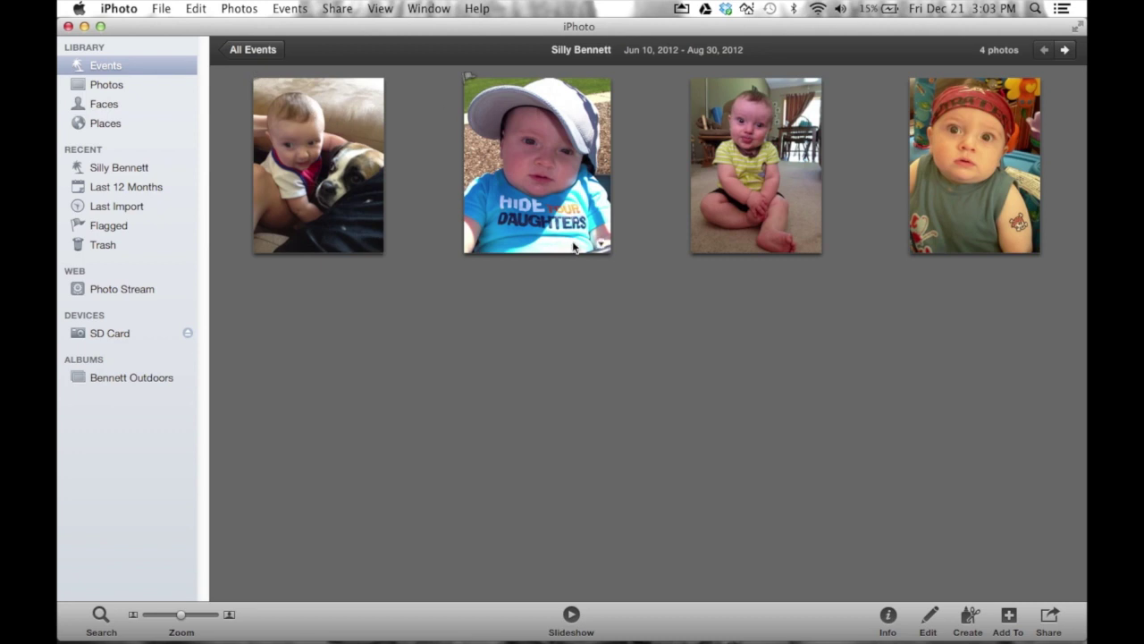
pyautogui.moveTo(541, 208); pyautogui.dragTo(148, 378)
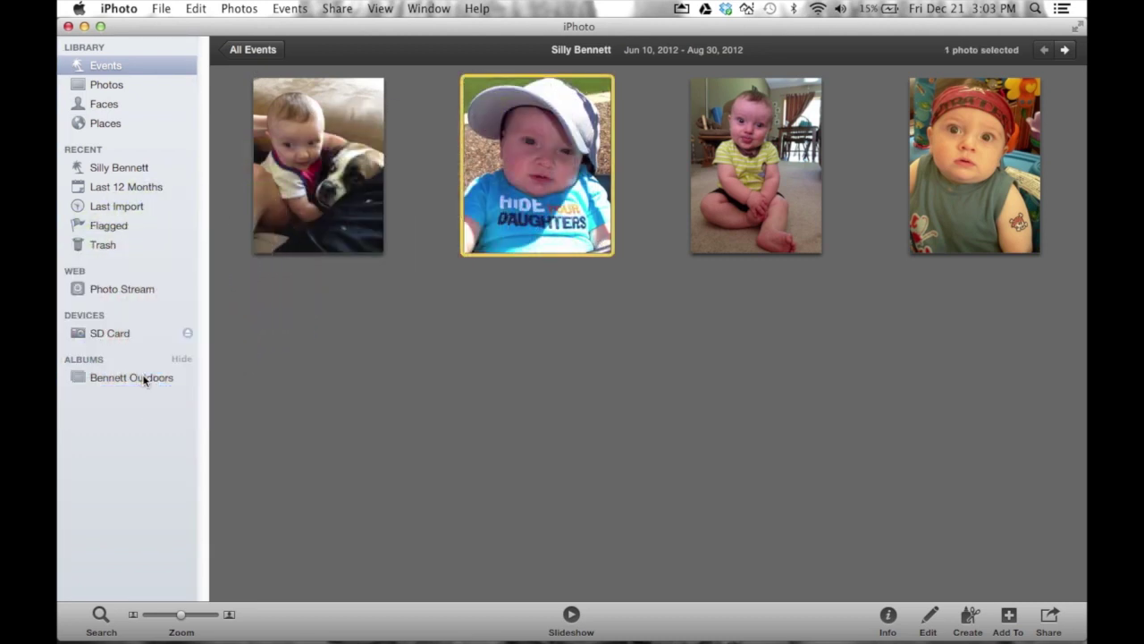
pyautogui.click(157, 378)
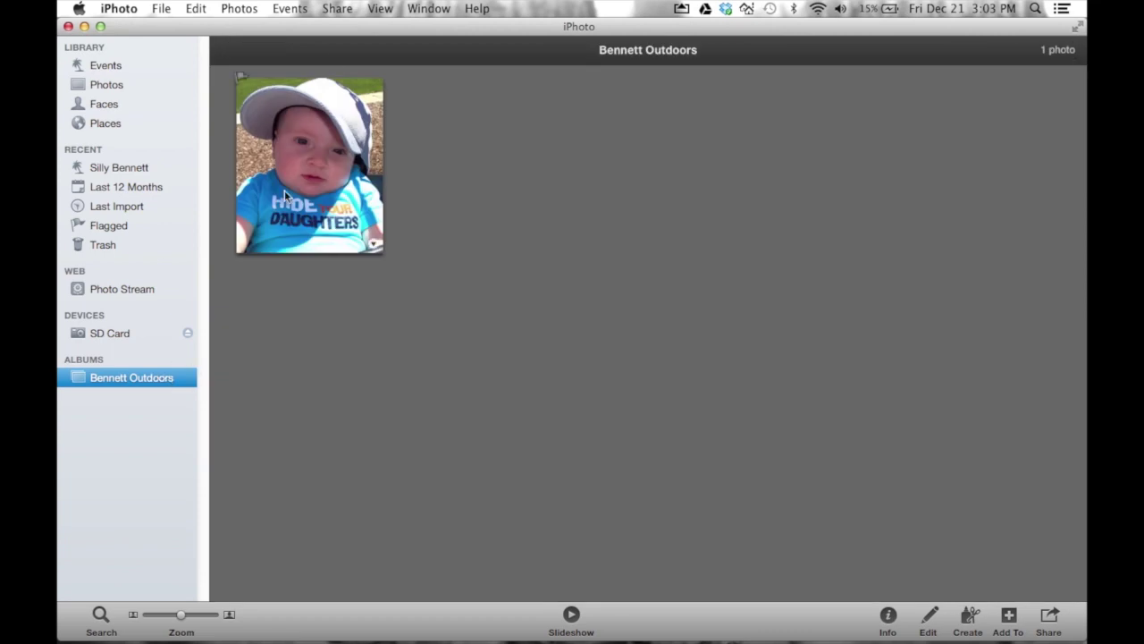
pyautogui.click(320, 140)
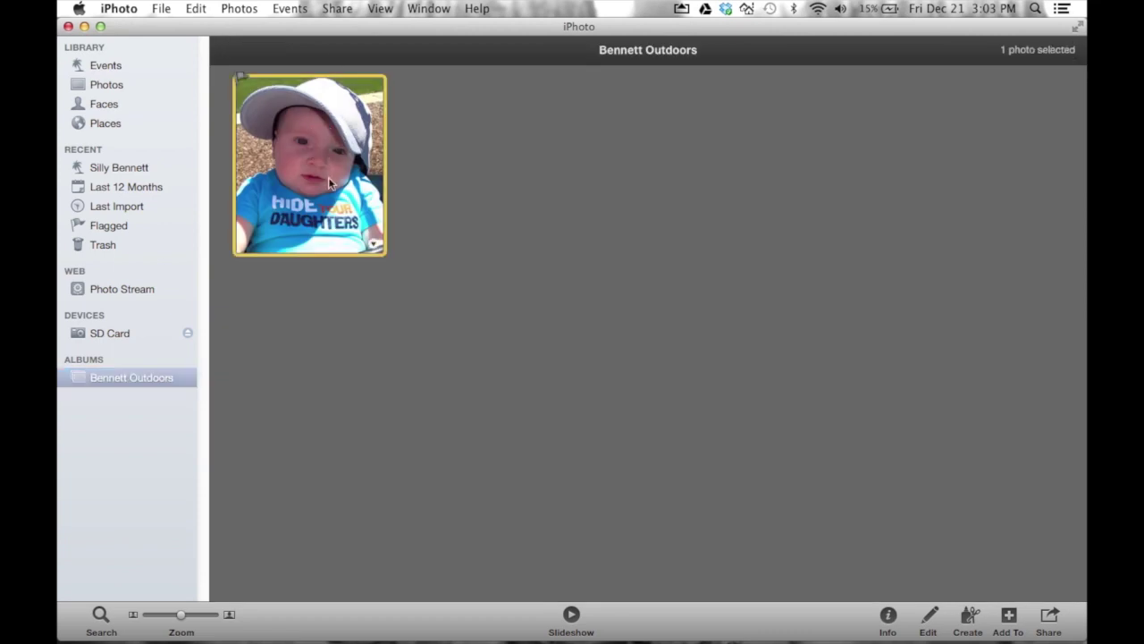
pyautogui.click(120, 66)
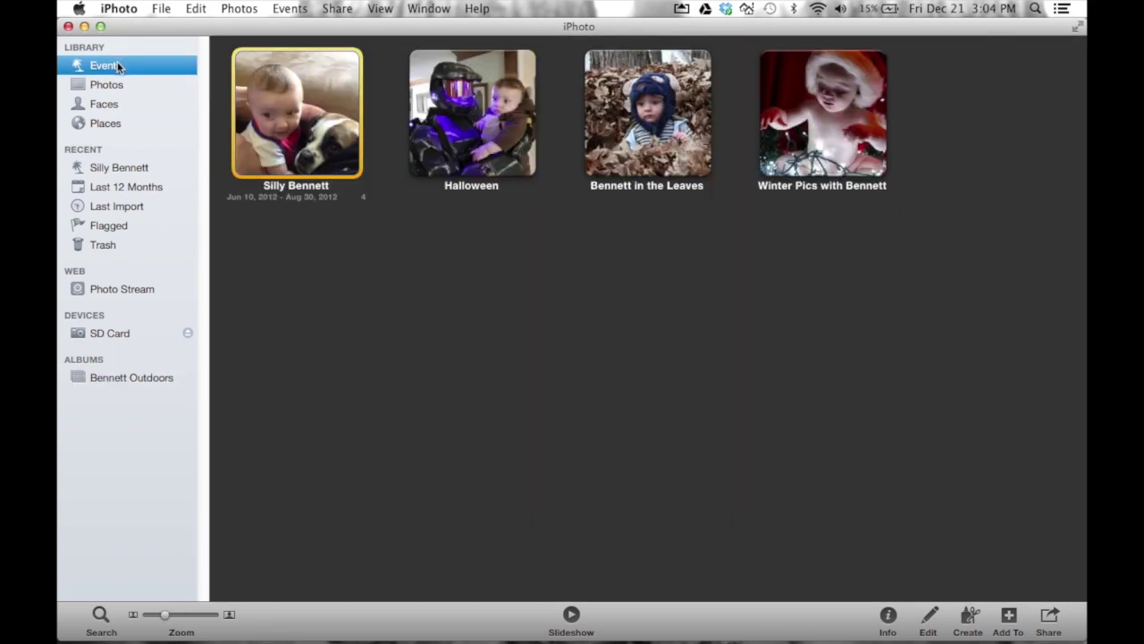
# Delete the baby-in-cap photo from Silly Bennett, check the now-empty album, then view Photos.
pyautogui.doubleClick(283, 84)
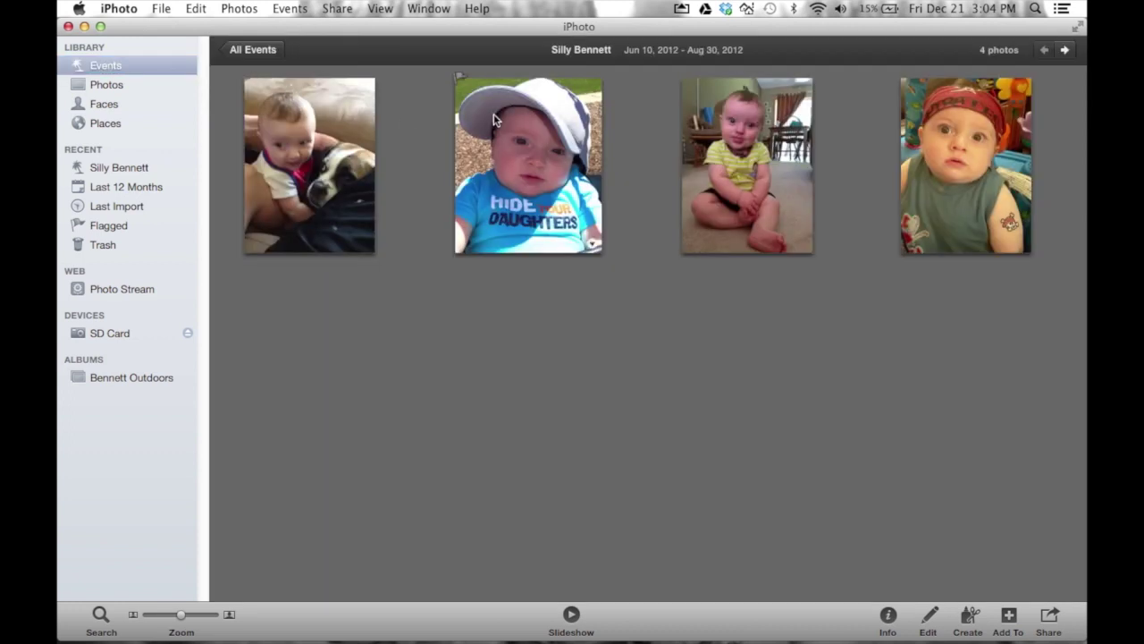
pyautogui.click(493, 118)
pyautogui.press('Delete')
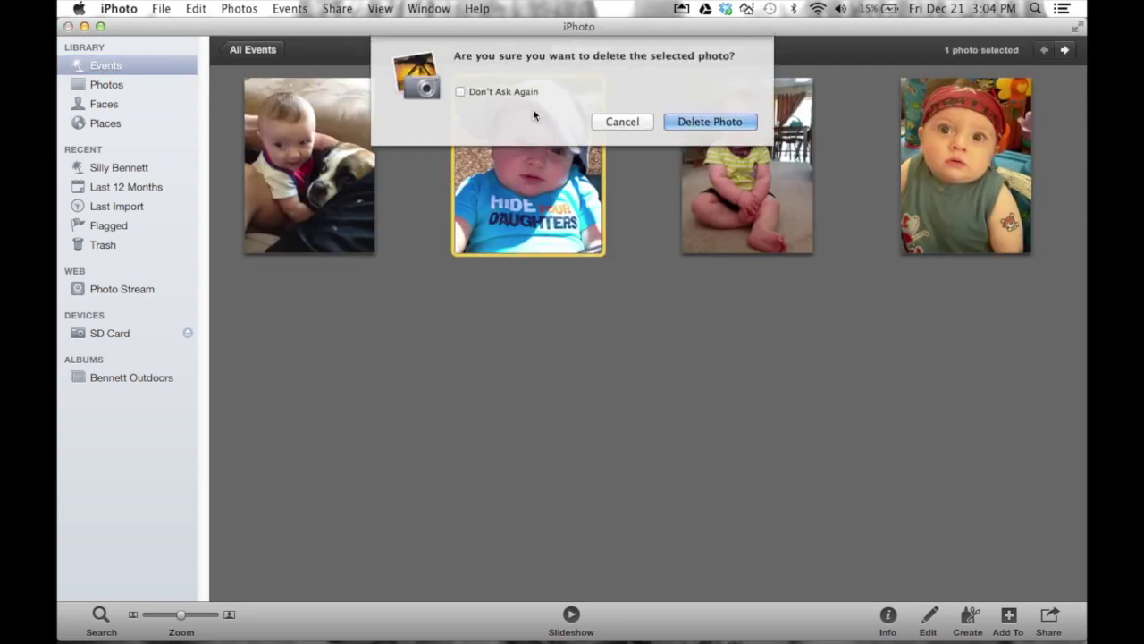
pyautogui.click(698, 117)
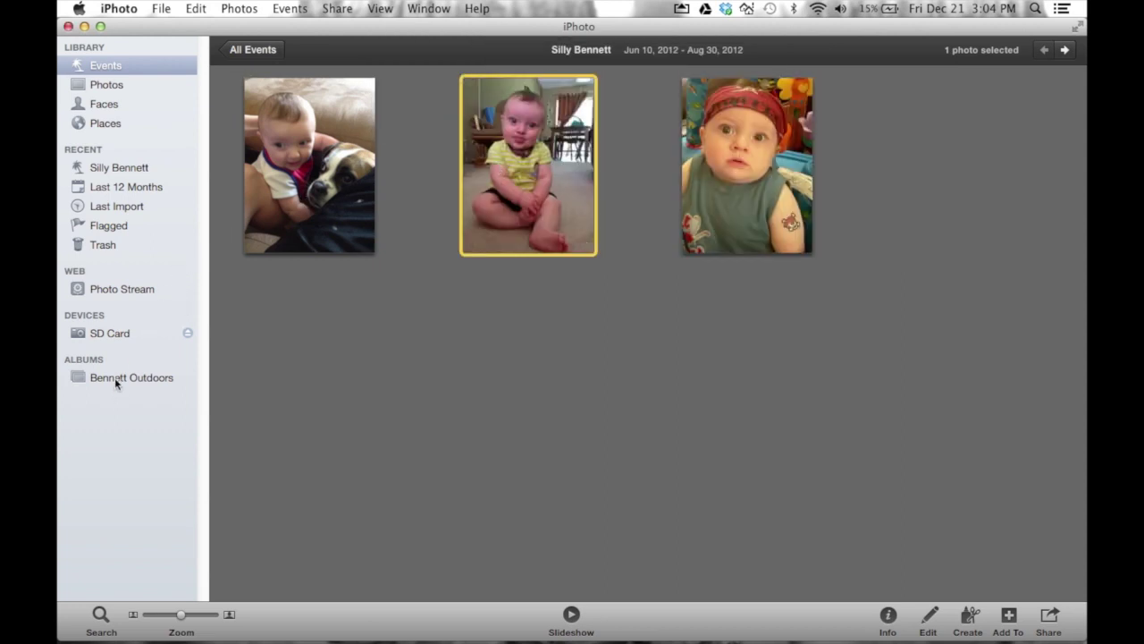
pyautogui.click(114, 377)
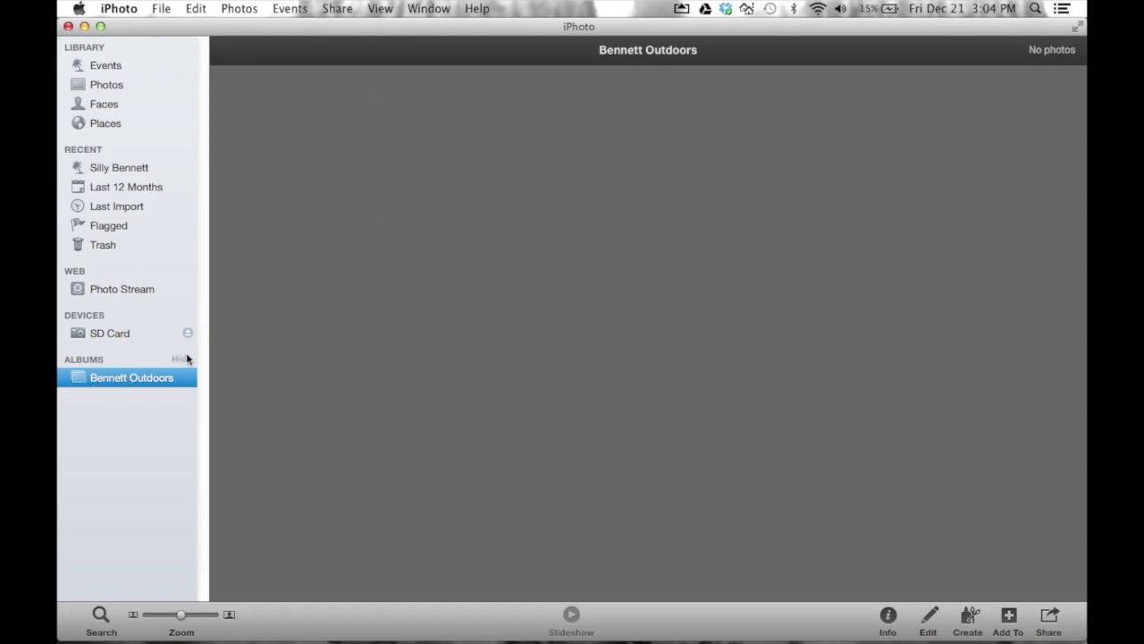
pyautogui.click(122, 84)
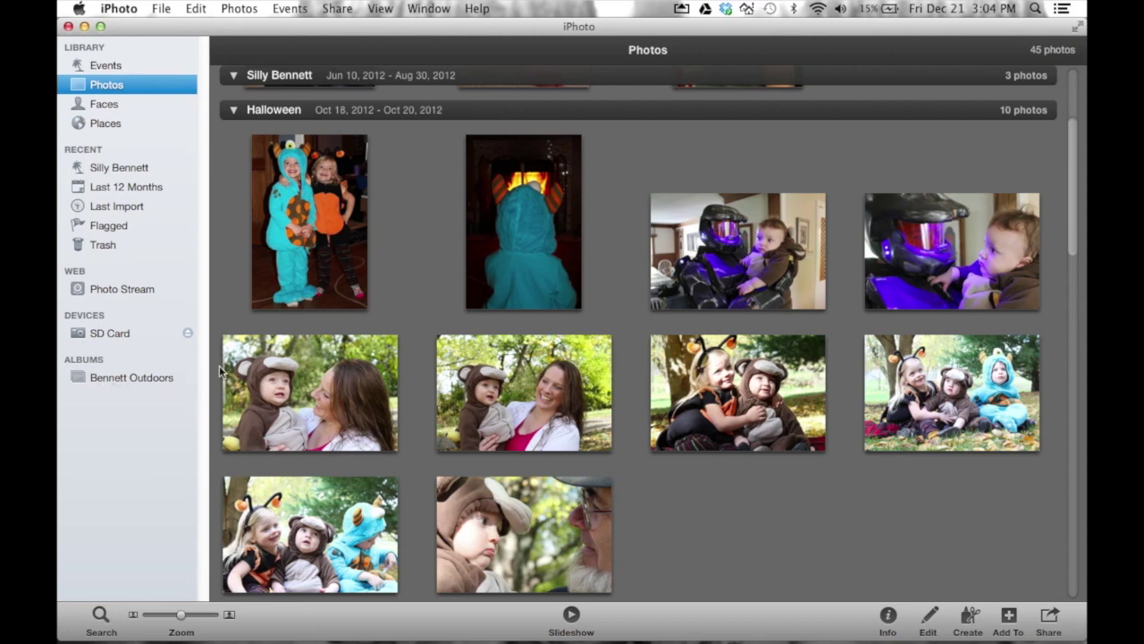
# Put the baby-in-cap photo back from the Trash into Silly Bennett.
pyautogui.click(103, 245)
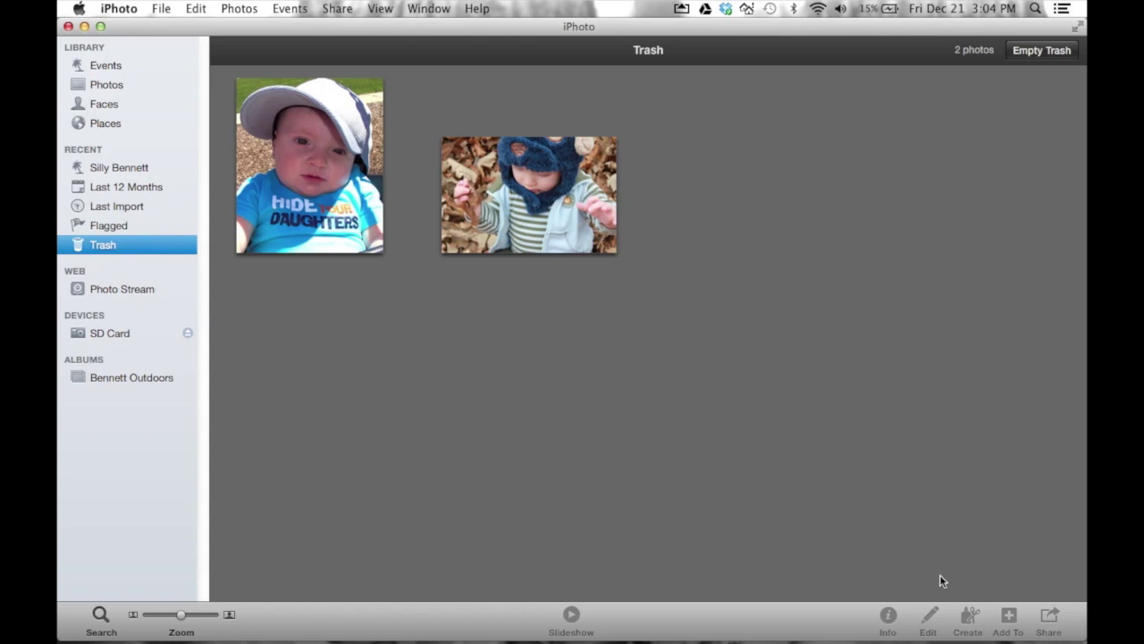
pyautogui.moveTo(1014, 624)
pyautogui.click(375, 244)
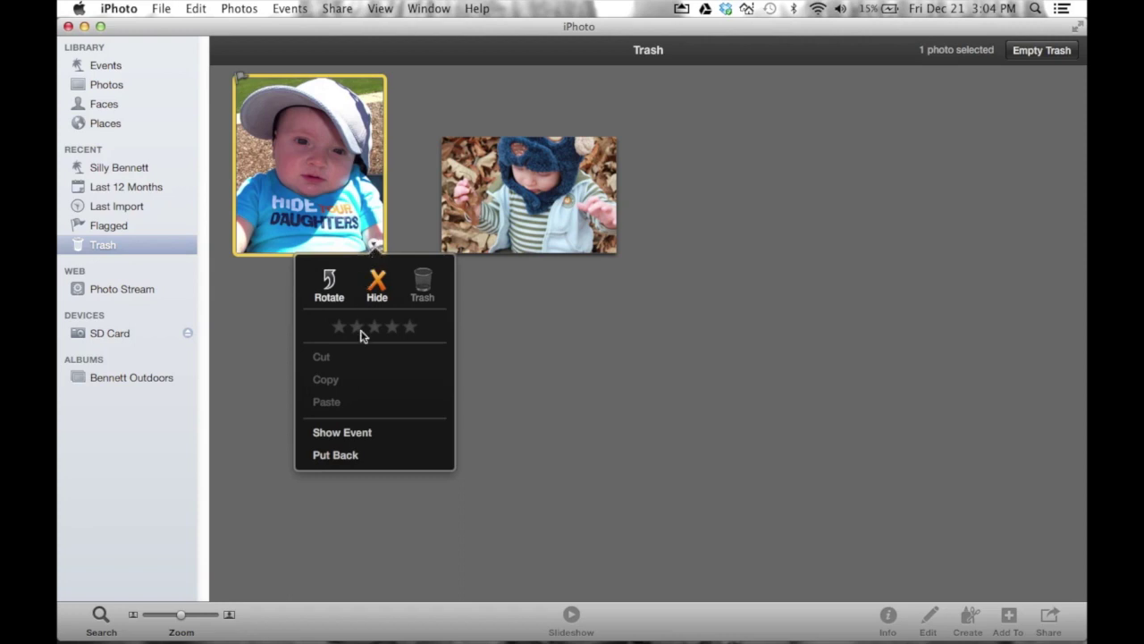
pyautogui.click(384, 455)
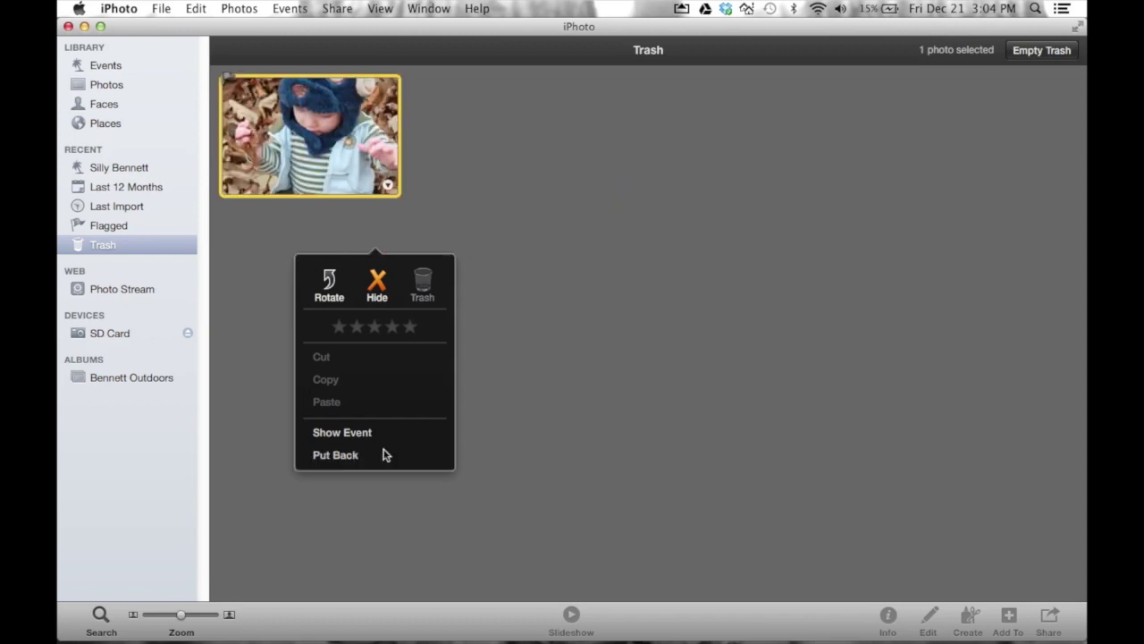
pyautogui.click(105, 64)
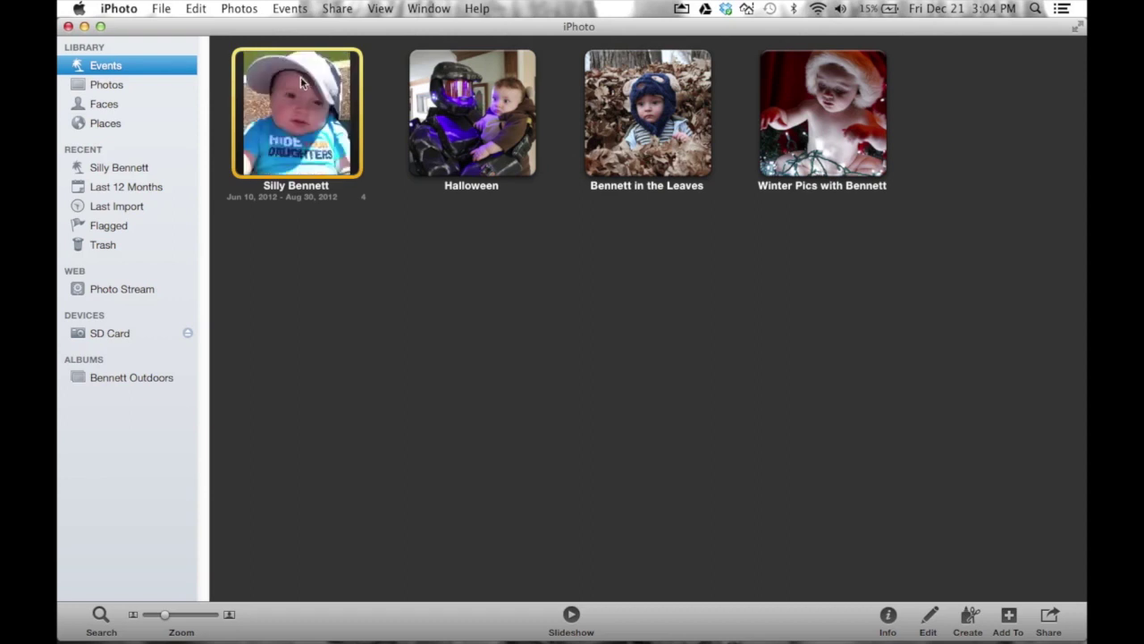
pyautogui.click(349, 278)
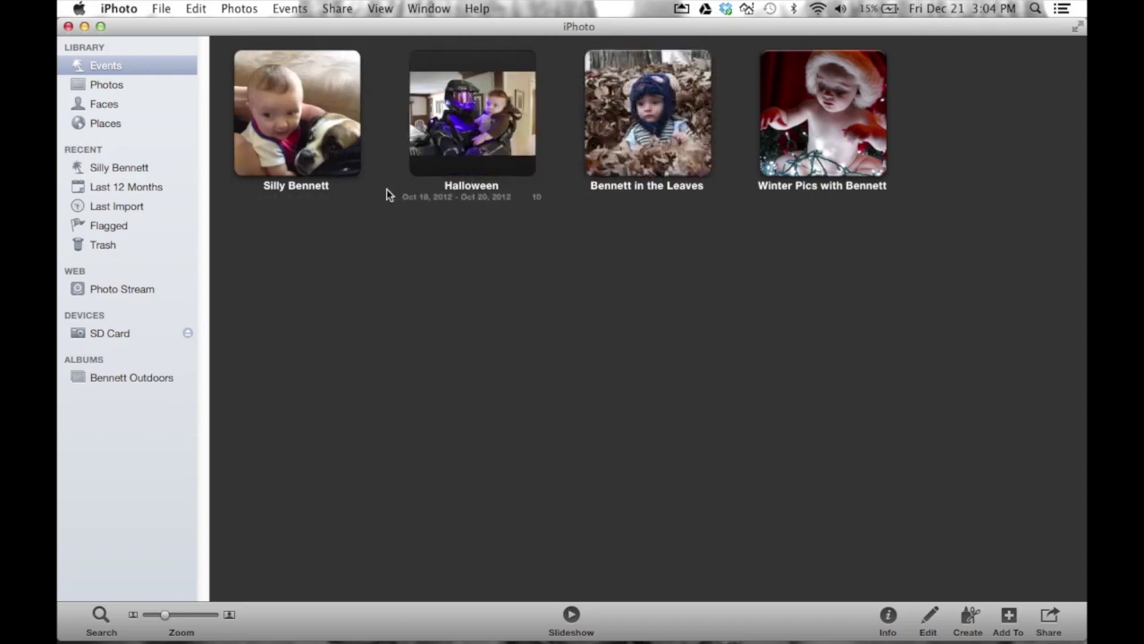
# Add the baby-in-cap photo from Silly Bennett to Bennett Outdoors again.
pyautogui.doubleClick(298, 119)
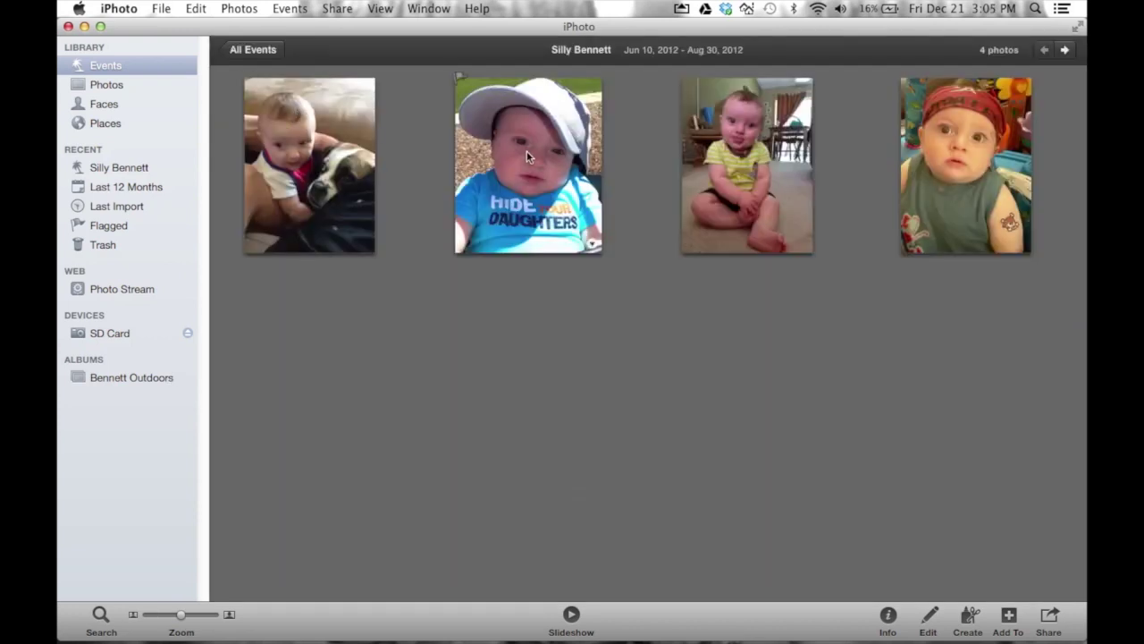
pyautogui.moveTo(513, 154); pyautogui.dragTo(159, 381)
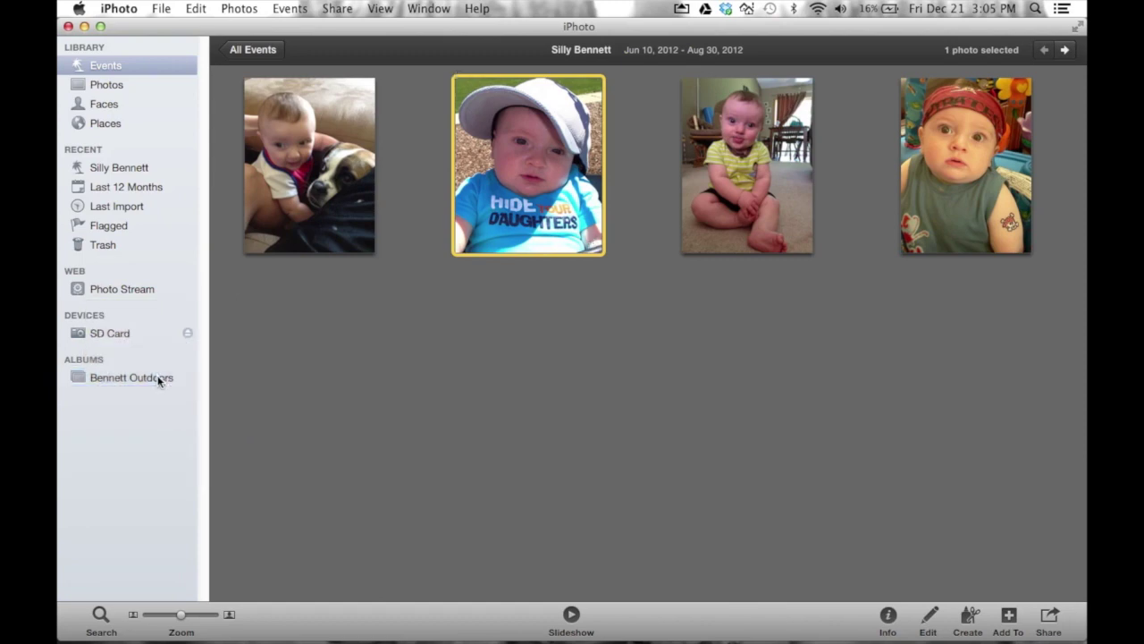
pyautogui.click(255, 51)
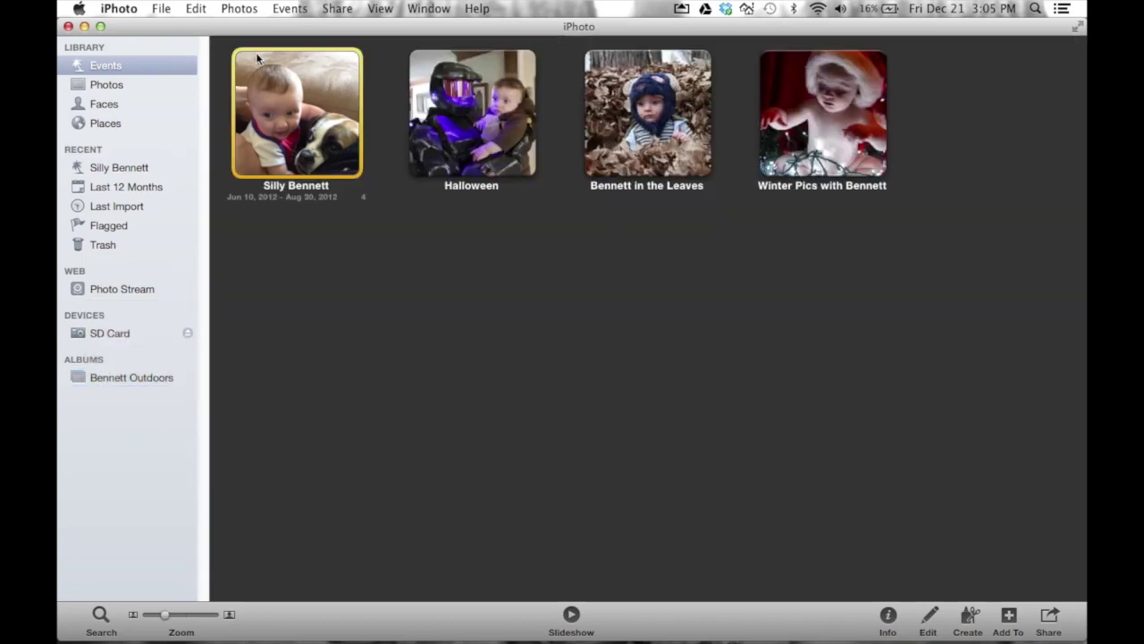
# Add six outdoor Halloween photos to the Bennett Outdoors album.
pyautogui.doubleClick(490, 99)
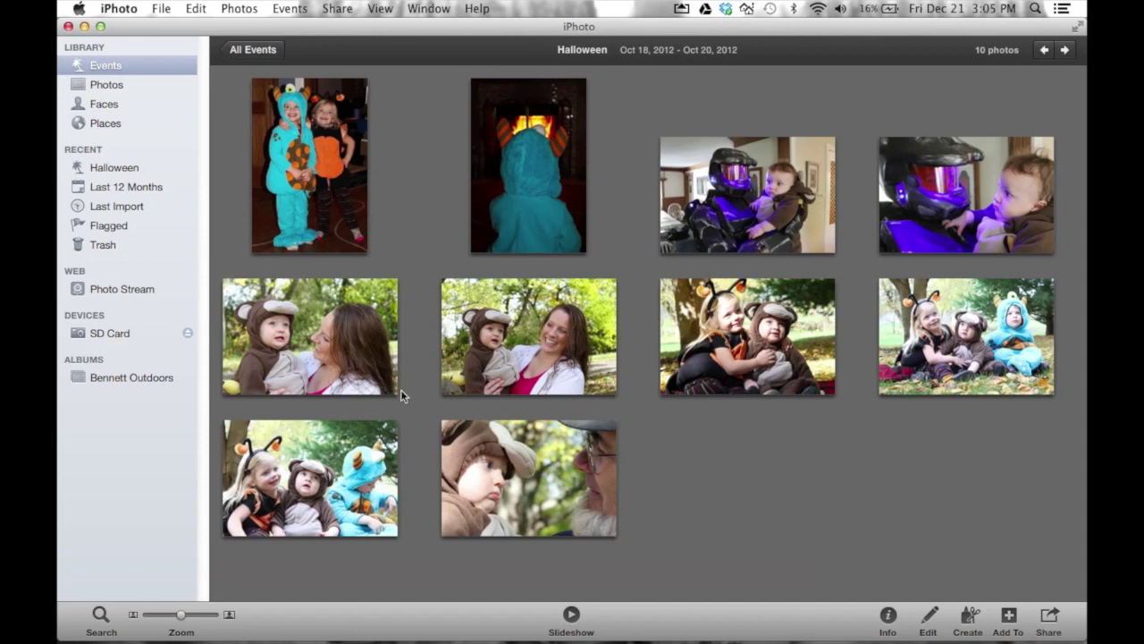
pyautogui.click(494, 476)
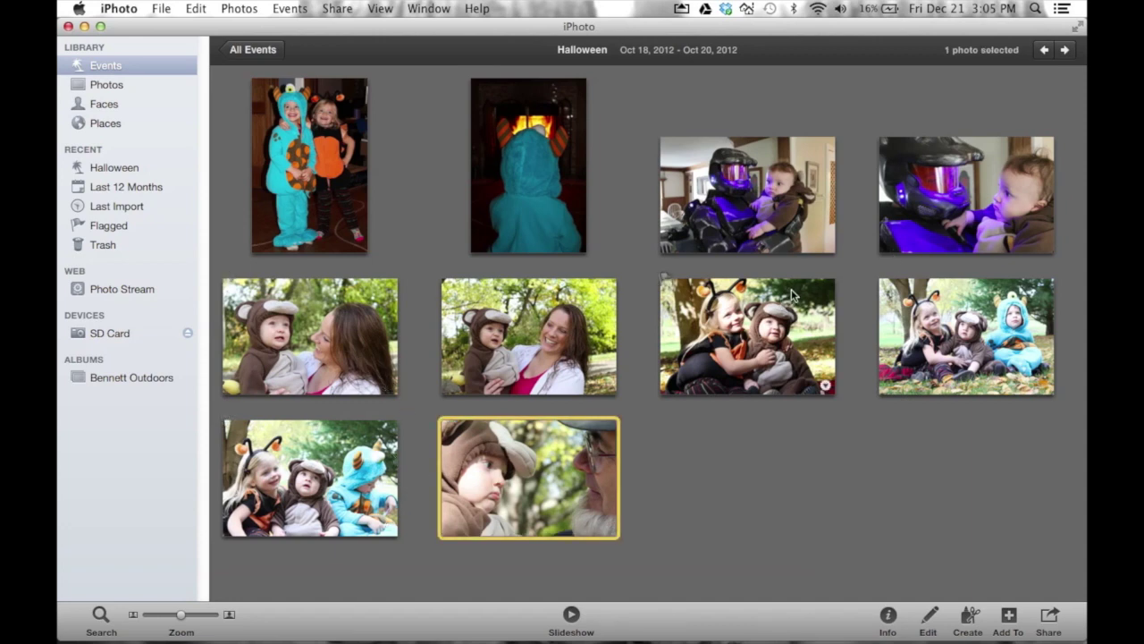
pyautogui.keyDown('shift'); pyautogui.click(261, 320); pyautogui.keyUp('shift')
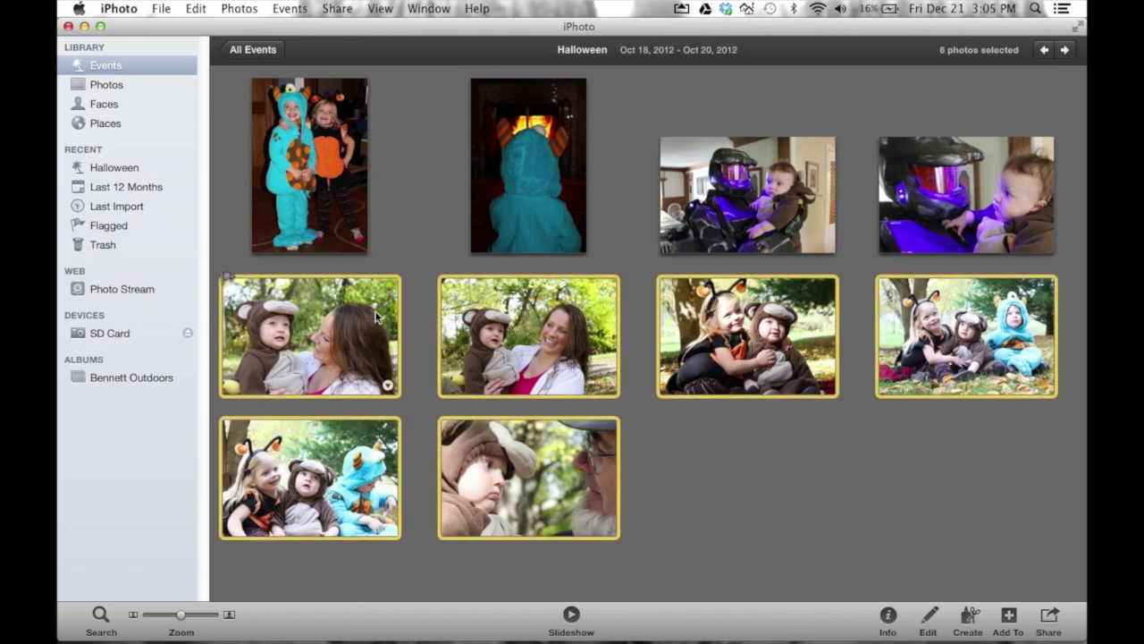
pyautogui.moveTo(375, 315); pyautogui.dragTo(157, 370)
pyautogui.click(255, 50)
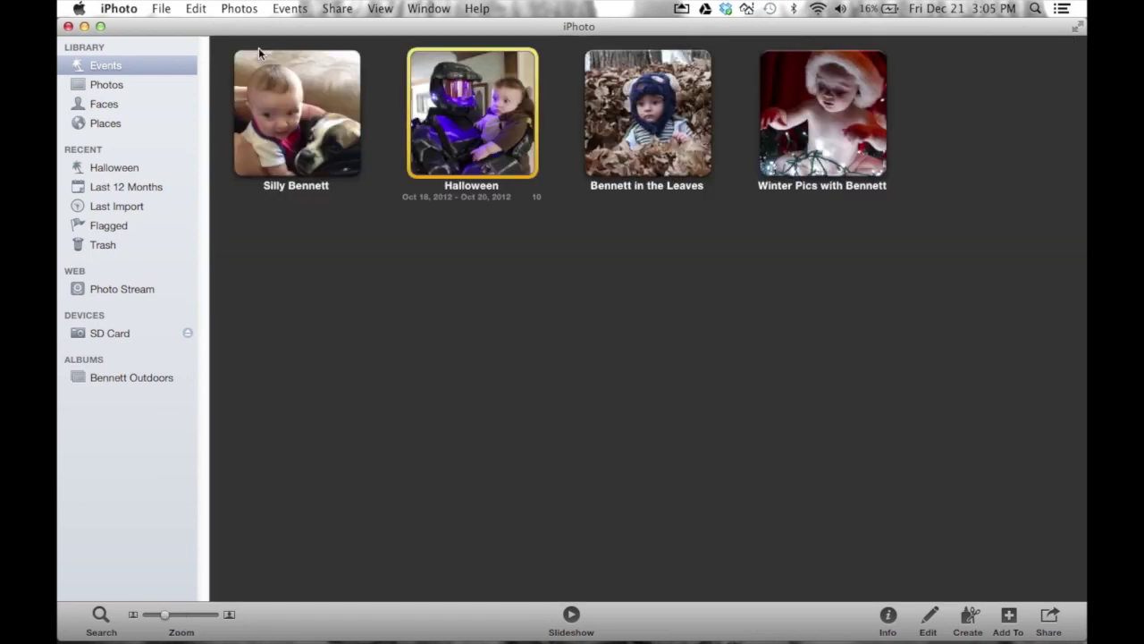
# Browse through the photos in the Bennett in the Leaves event.
pyautogui.doubleClick(656, 121)
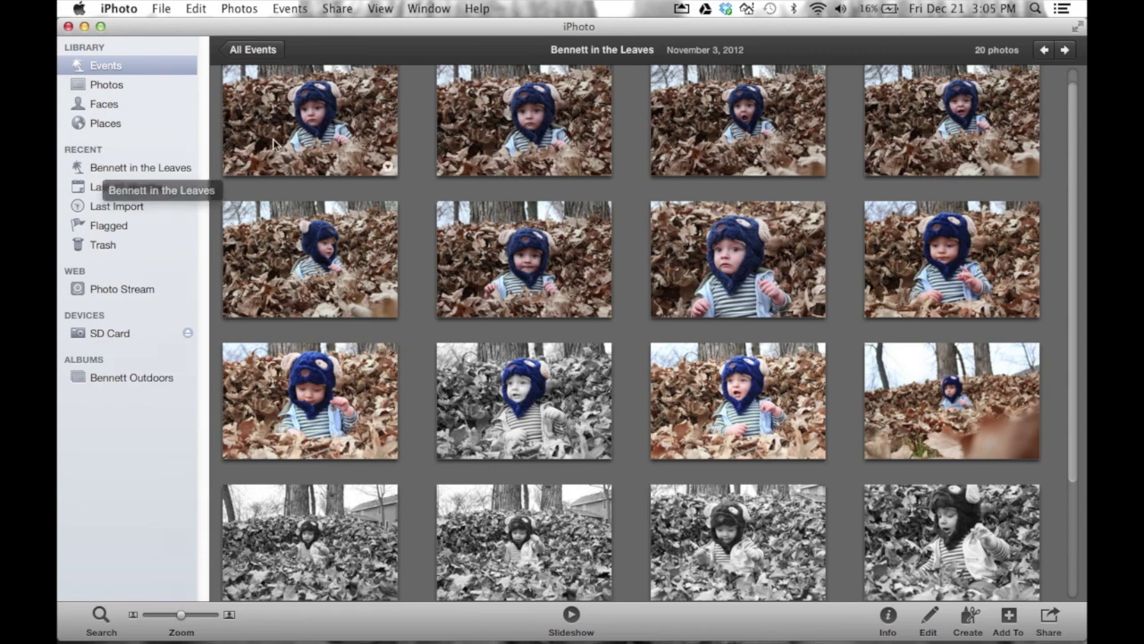
pyautogui.scroll(-3, 417, 94)
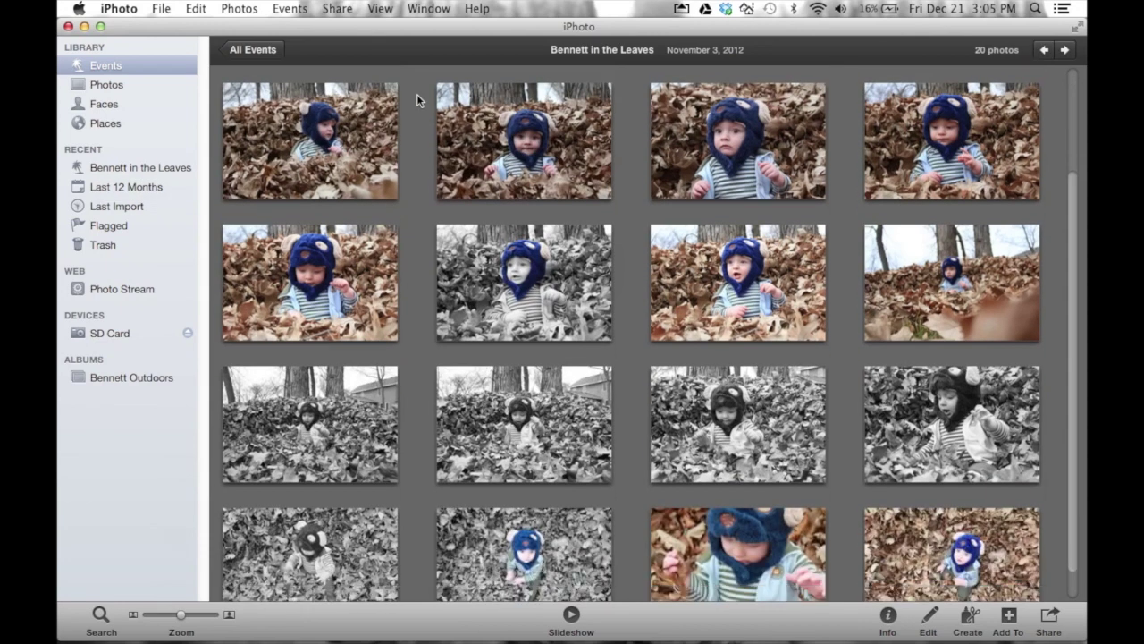
pyautogui.scroll(4, 420, 96)
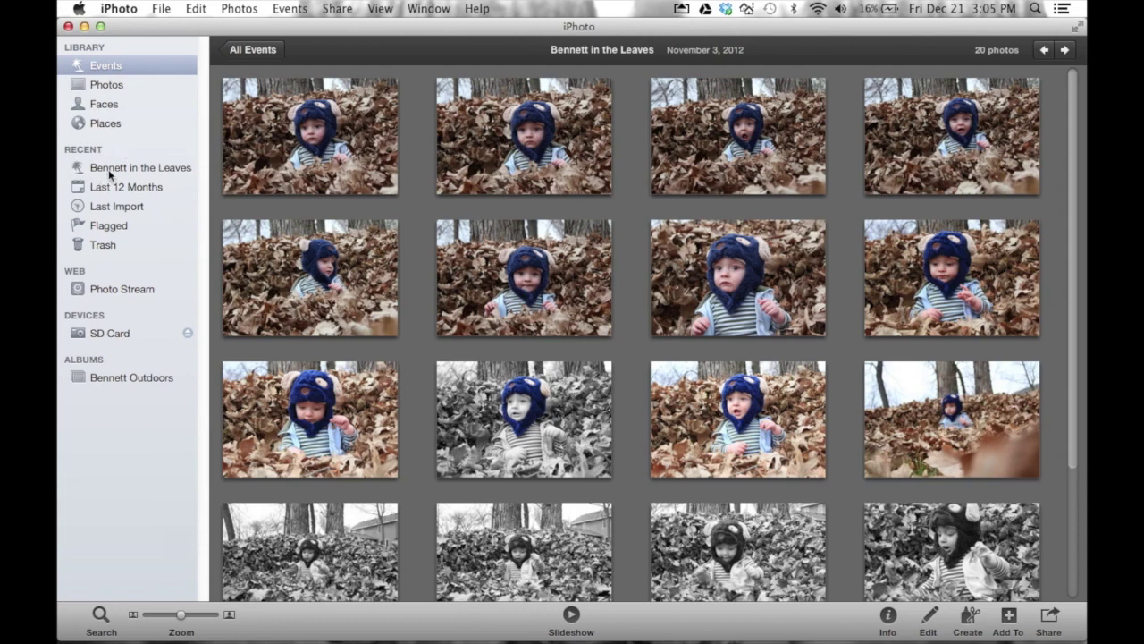
# Go back to all events and open the Winter Pics with Bennett event.
pyautogui.click(257, 49)
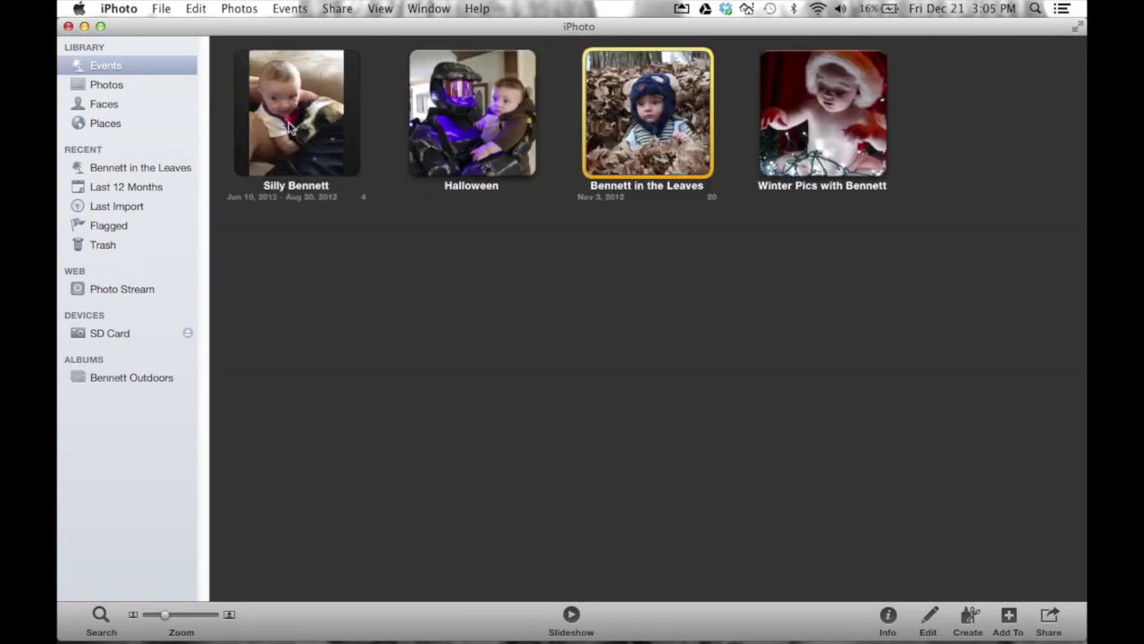
pyautogui.doubleClick(786, 112)
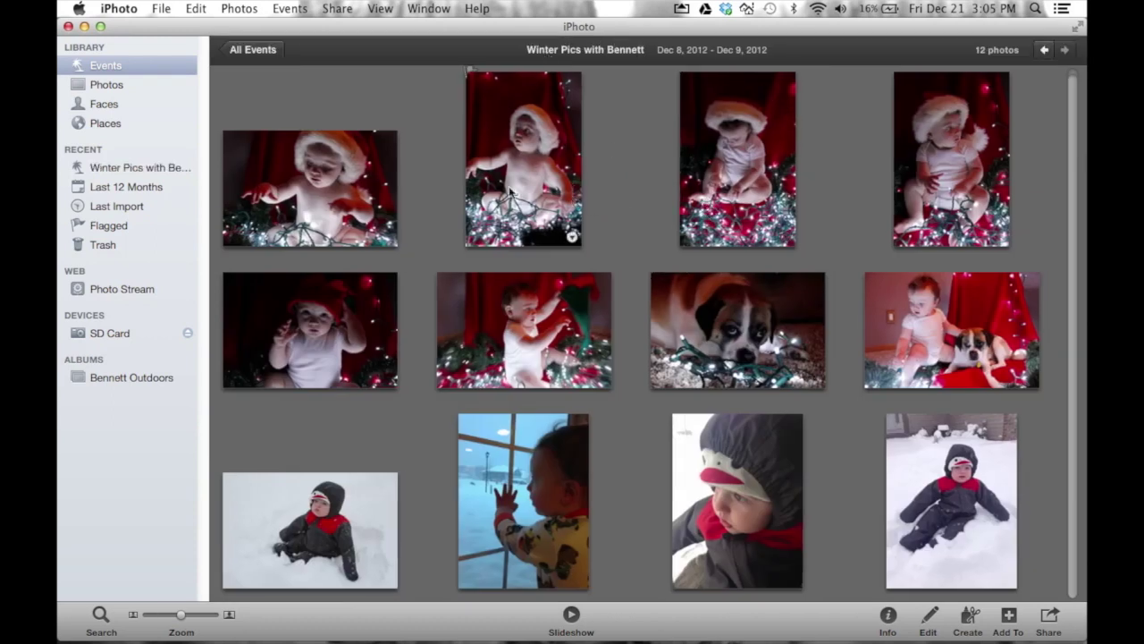
pyautogui.click(250, 50)
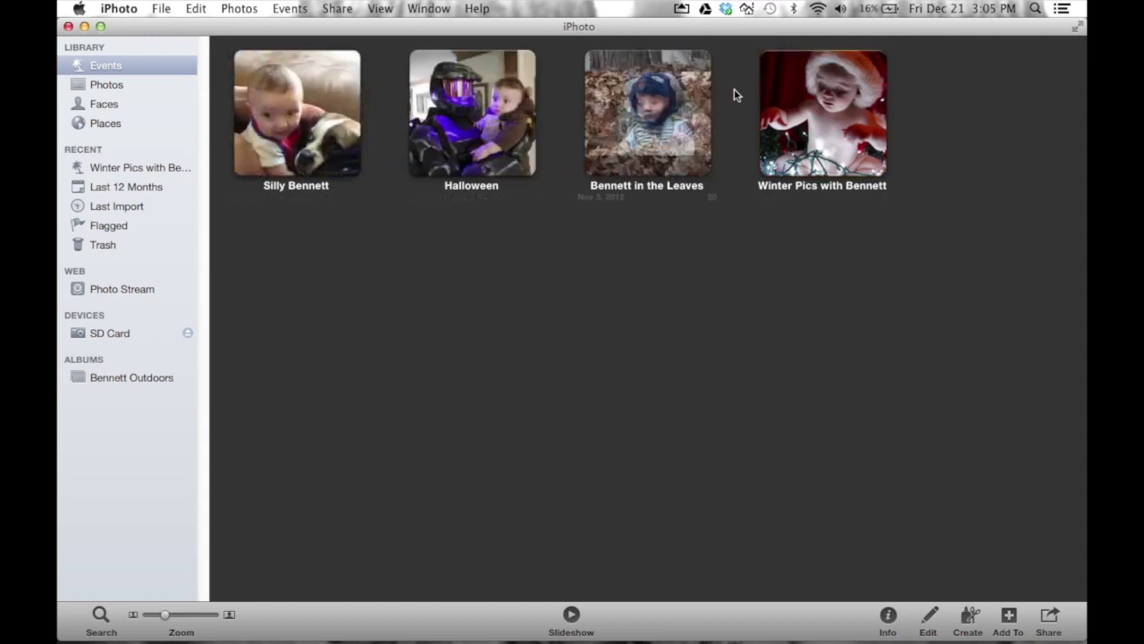
pyautogui.click(137, 169)
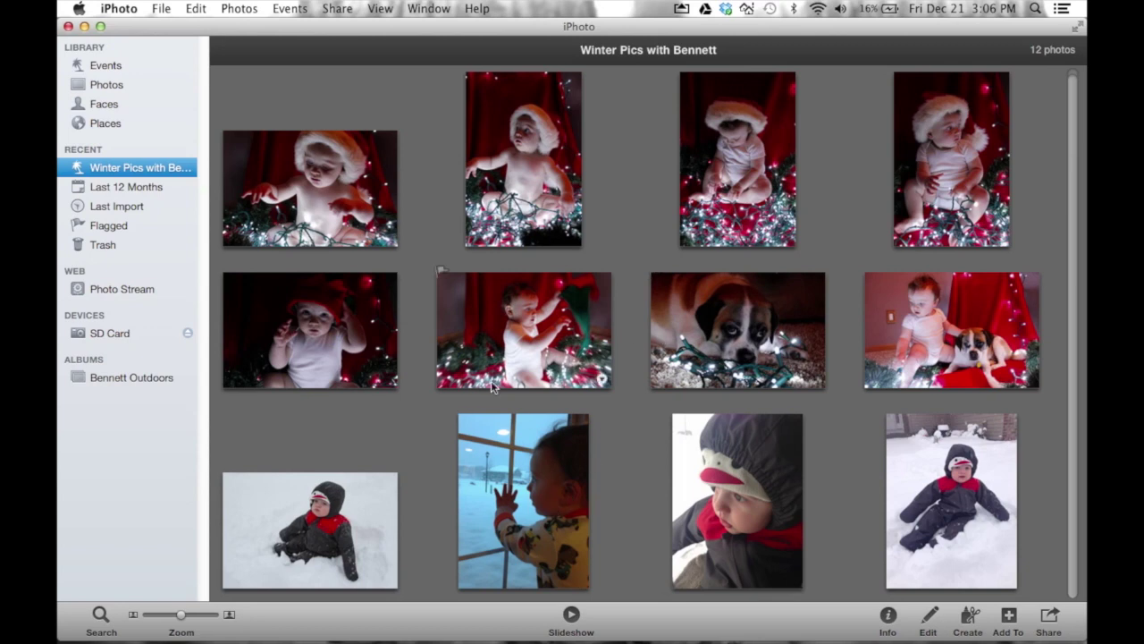
# Add two snow photos to Bennett Outdoors and view the album, now nine photos.
pyautogui.moveTo(928, 491); pyautogui.dragTo(149, 379)
pyautogui.click(315, 502)
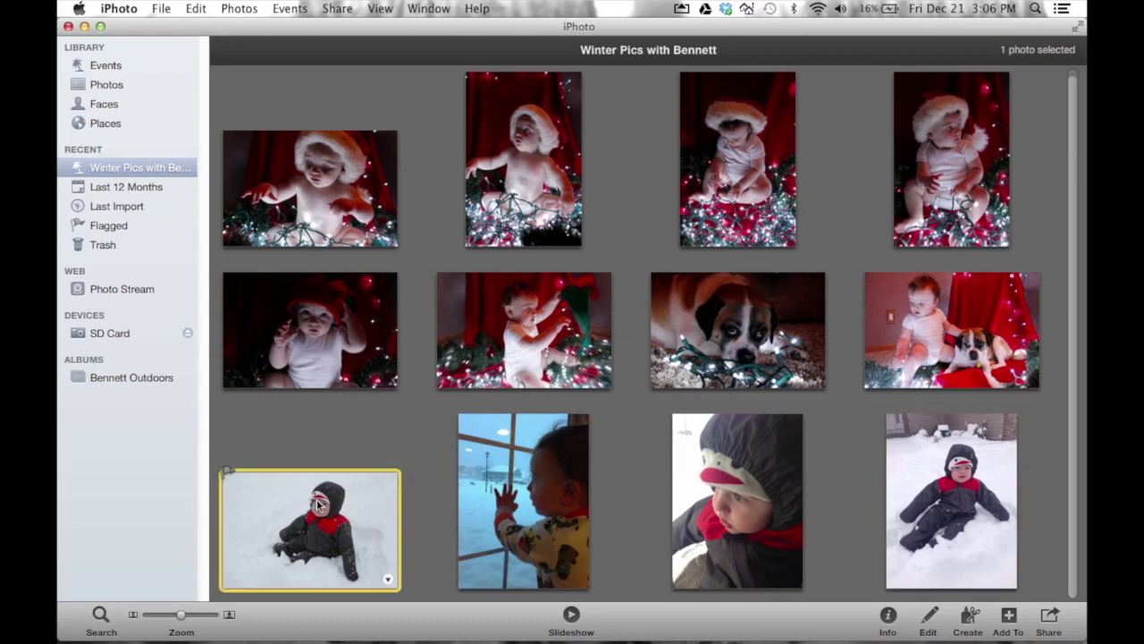
pyautogui.moveTo(293, 484); pyautogui.dragTo(155, 373)
pyautogui.click(89, 377)
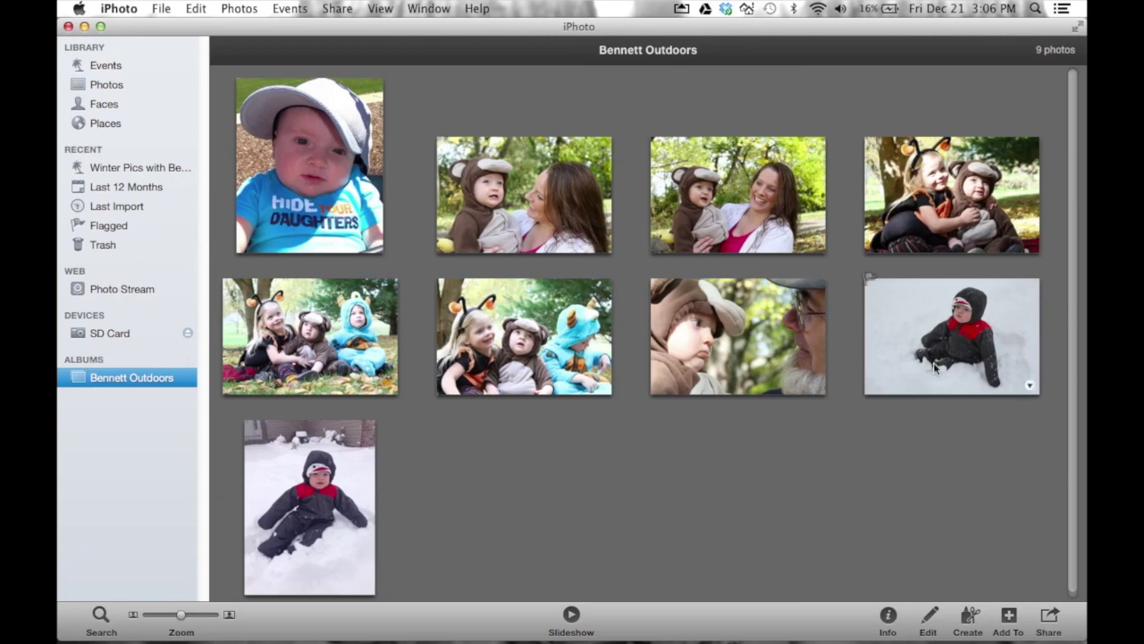